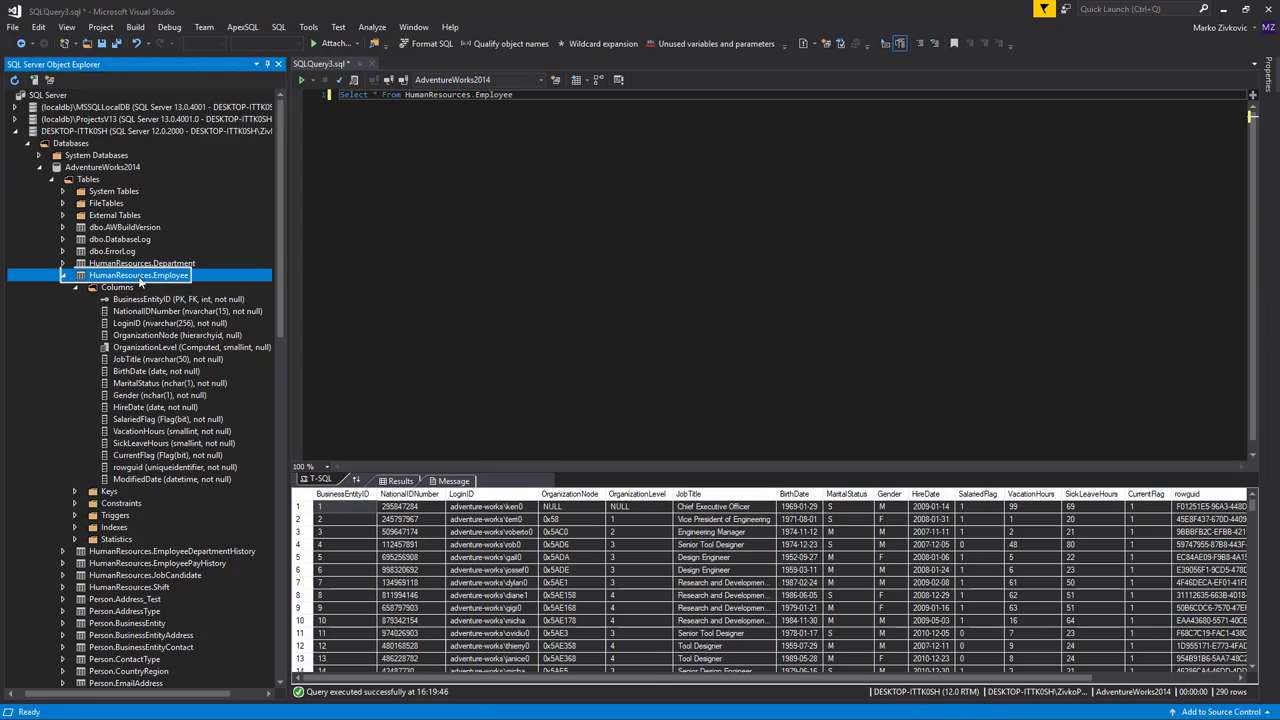
Start the Split table refactoring on HumanResources.Employee, with HumanResources as the new table's schema
click(243, 29)
mouse_move(248, 44)
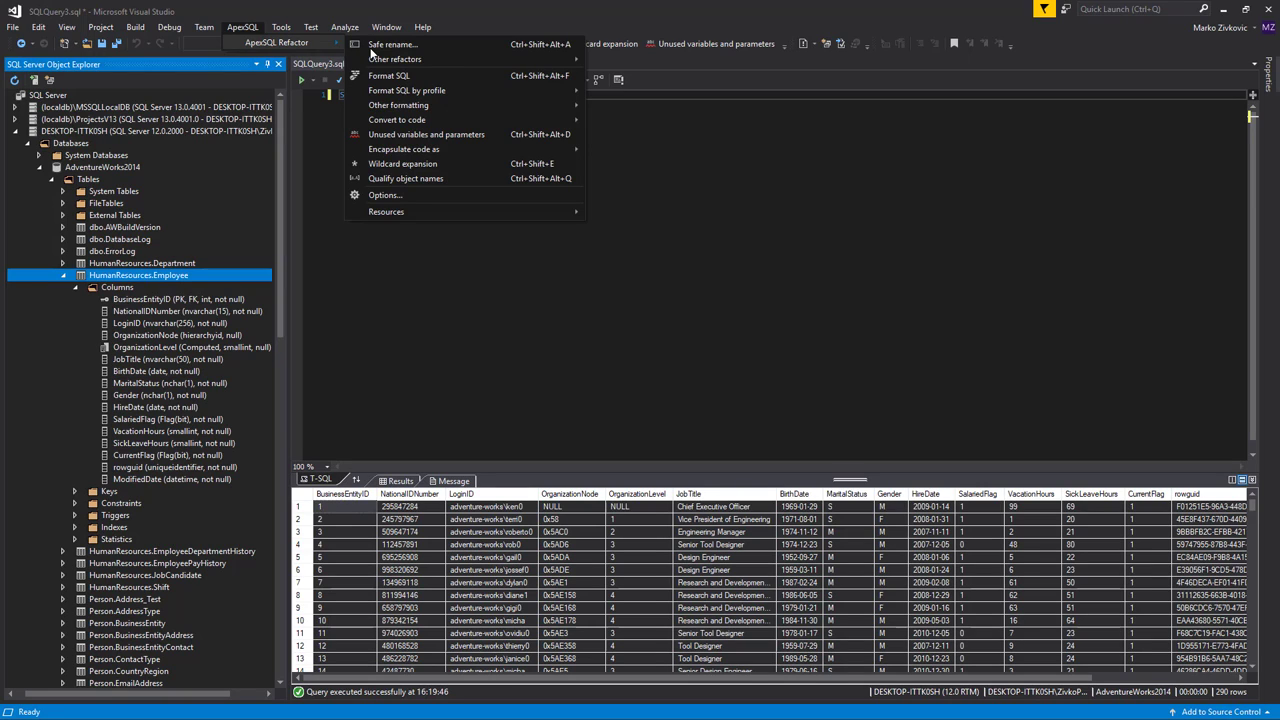
mouse_move(395, 58)
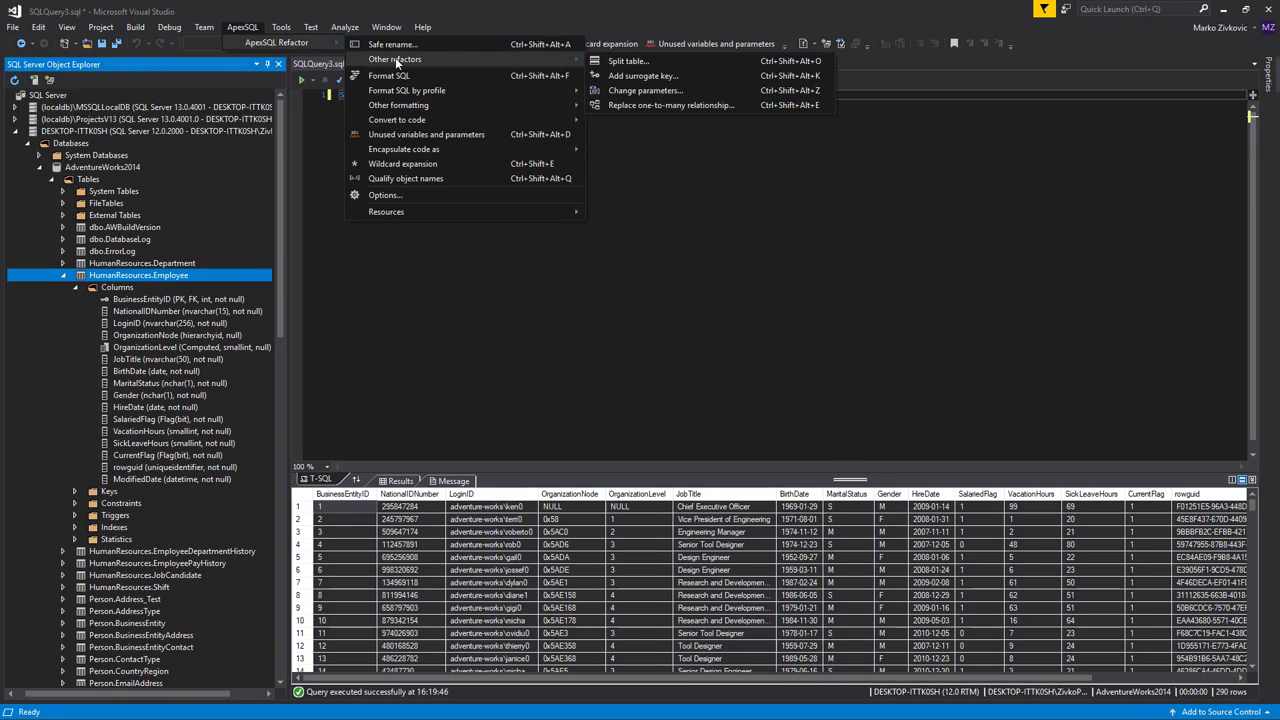
click(630, 61)
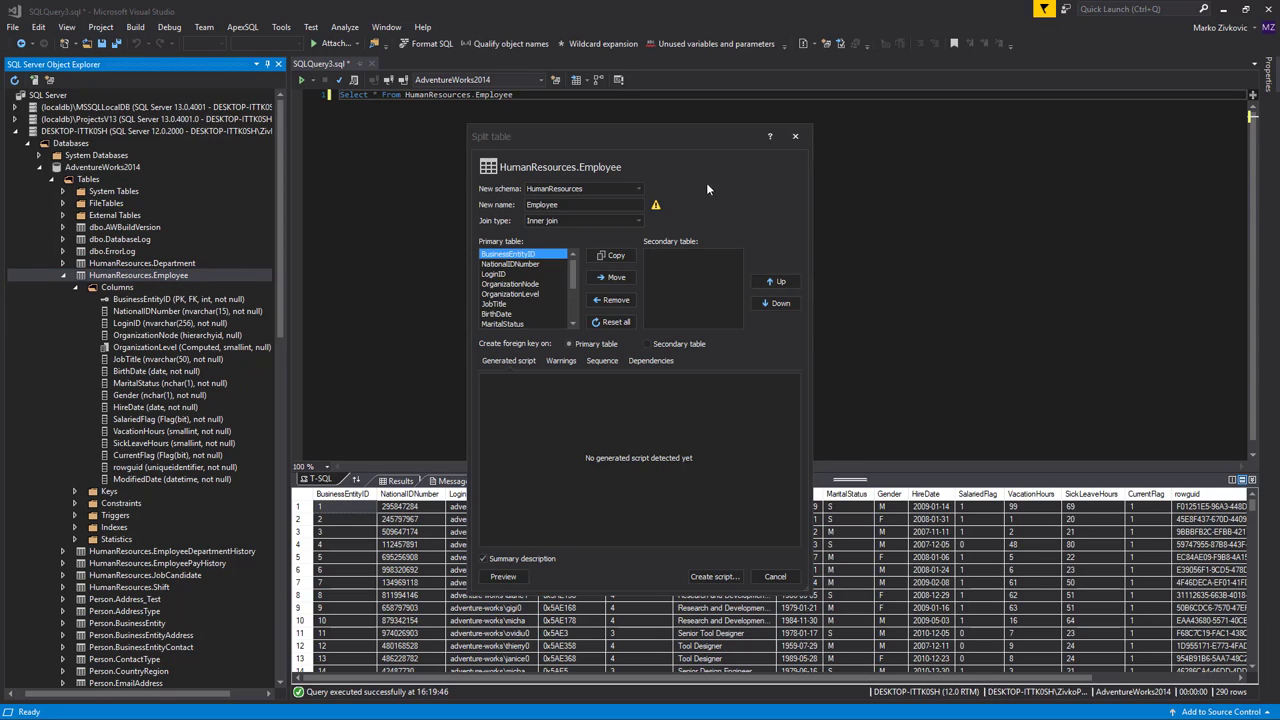
click(638, 189)
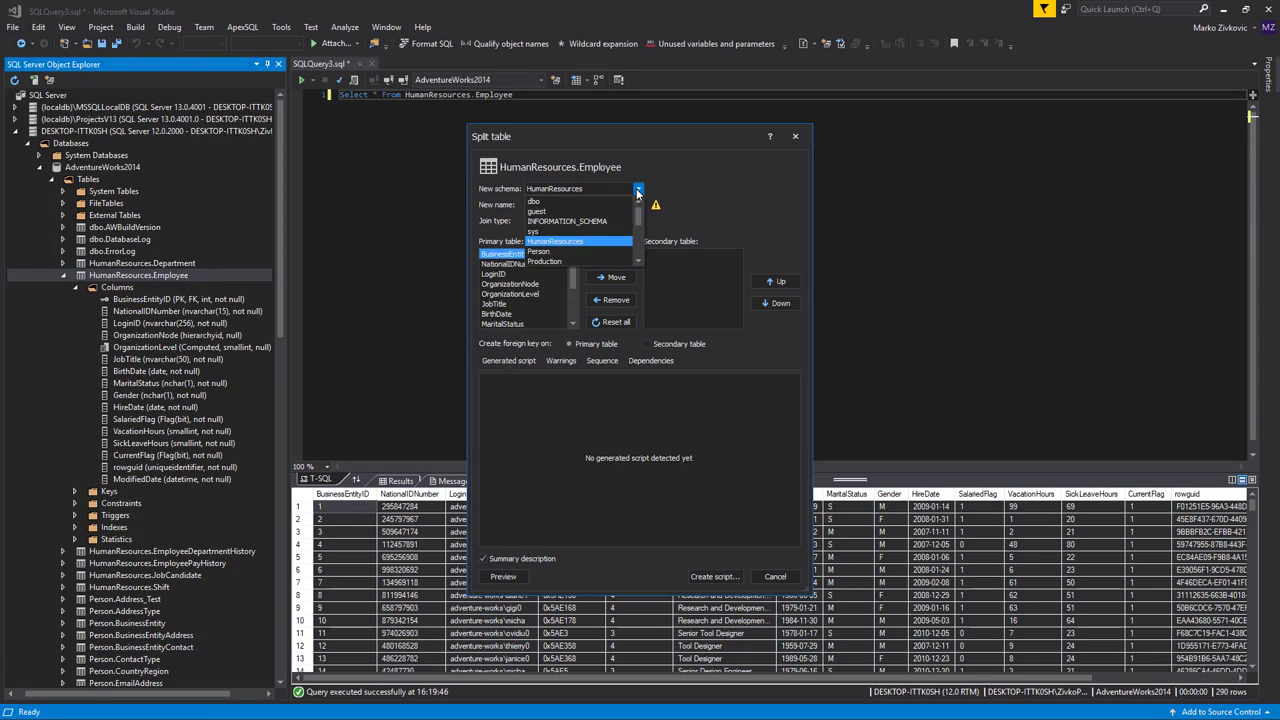
click(584, 241)
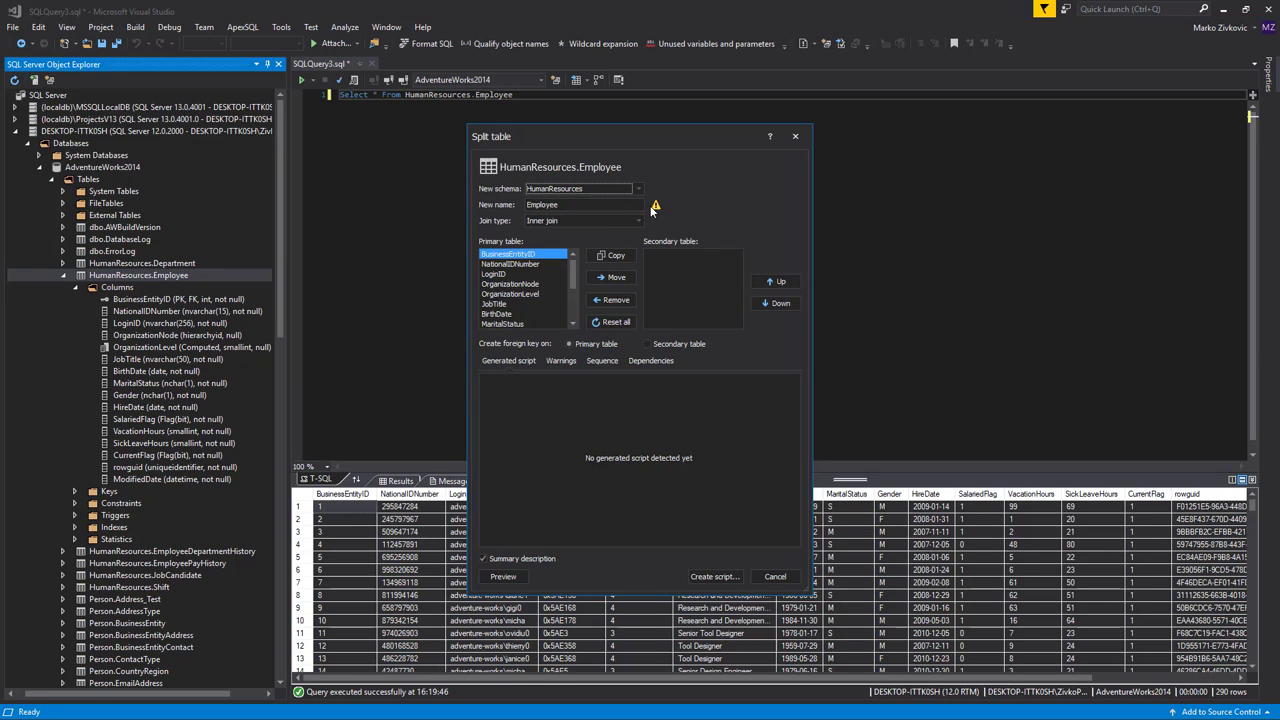
Name the new table EmployeeInfo and keep the join type as Inner join
mouse_move(655, 206)
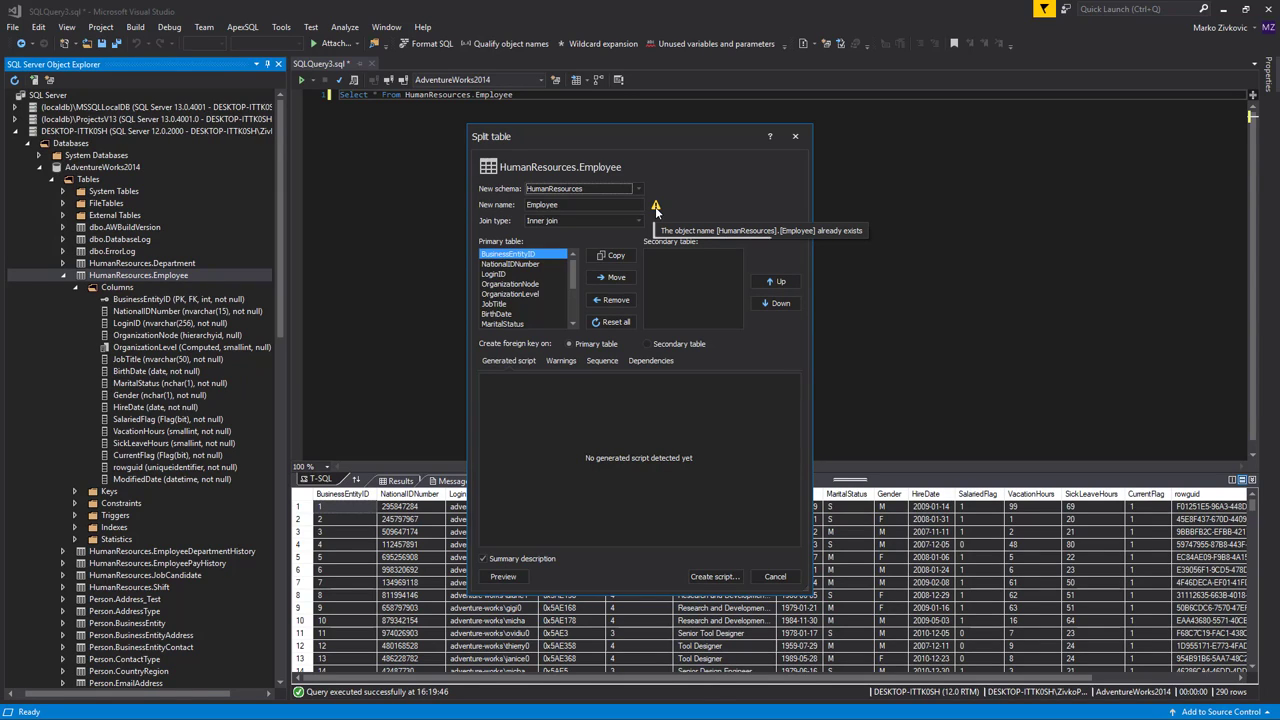
click(567, 204)
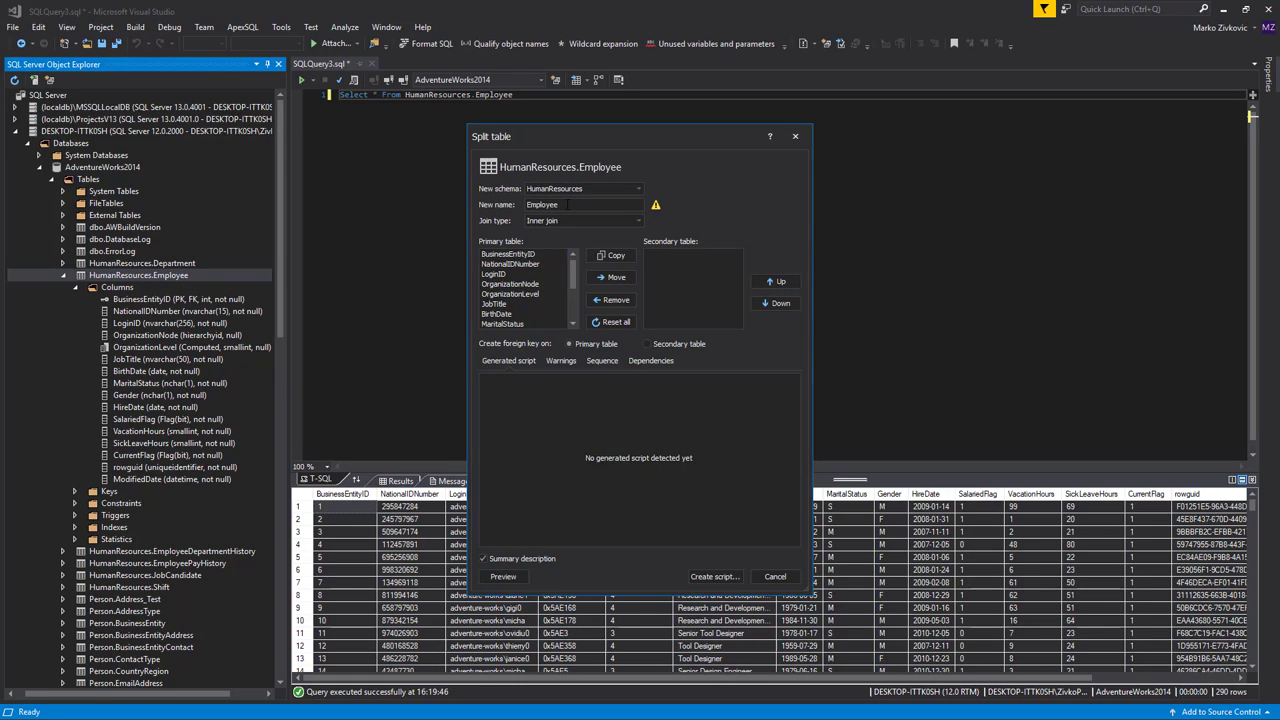
text(Info)
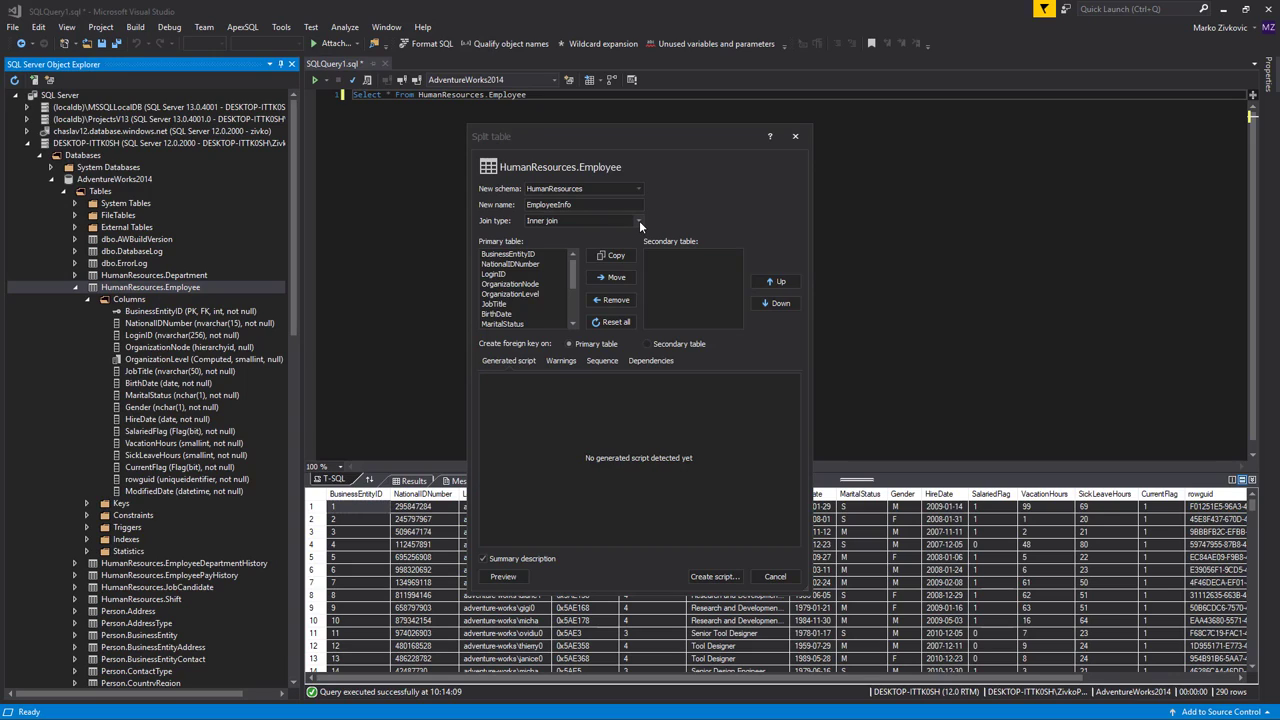
click(639, 220)
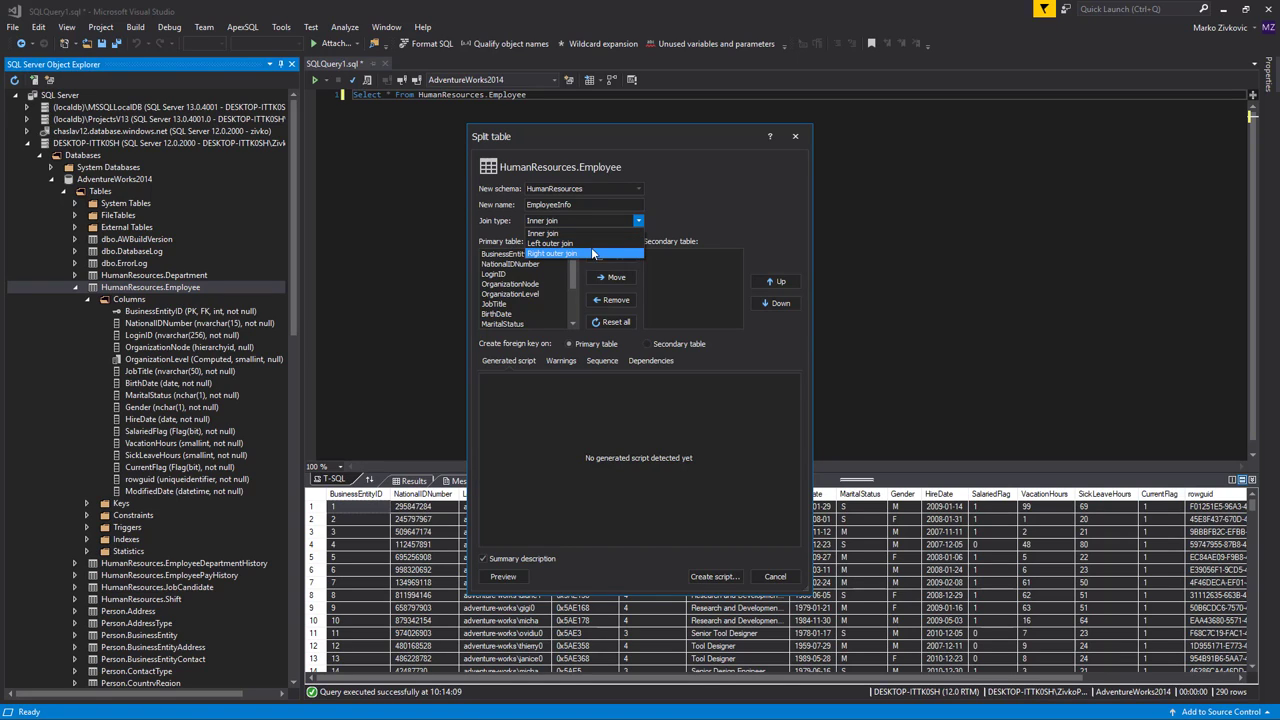
click(690, 219)
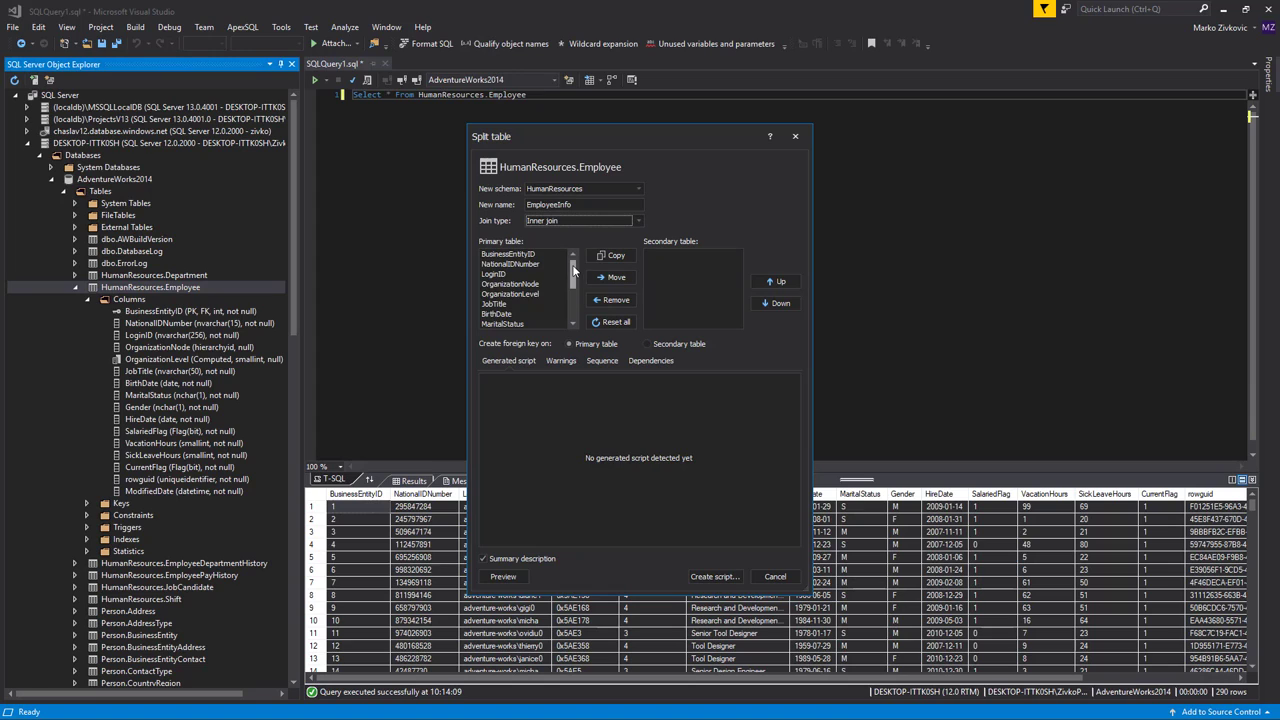
Copy the LoginID column and move the SalariedFlag column to the secondary table
mouse_move(573, 270)
mouse_down()
mouse_move(572, 300)
mouse_move(572, 262)
mouse_up()
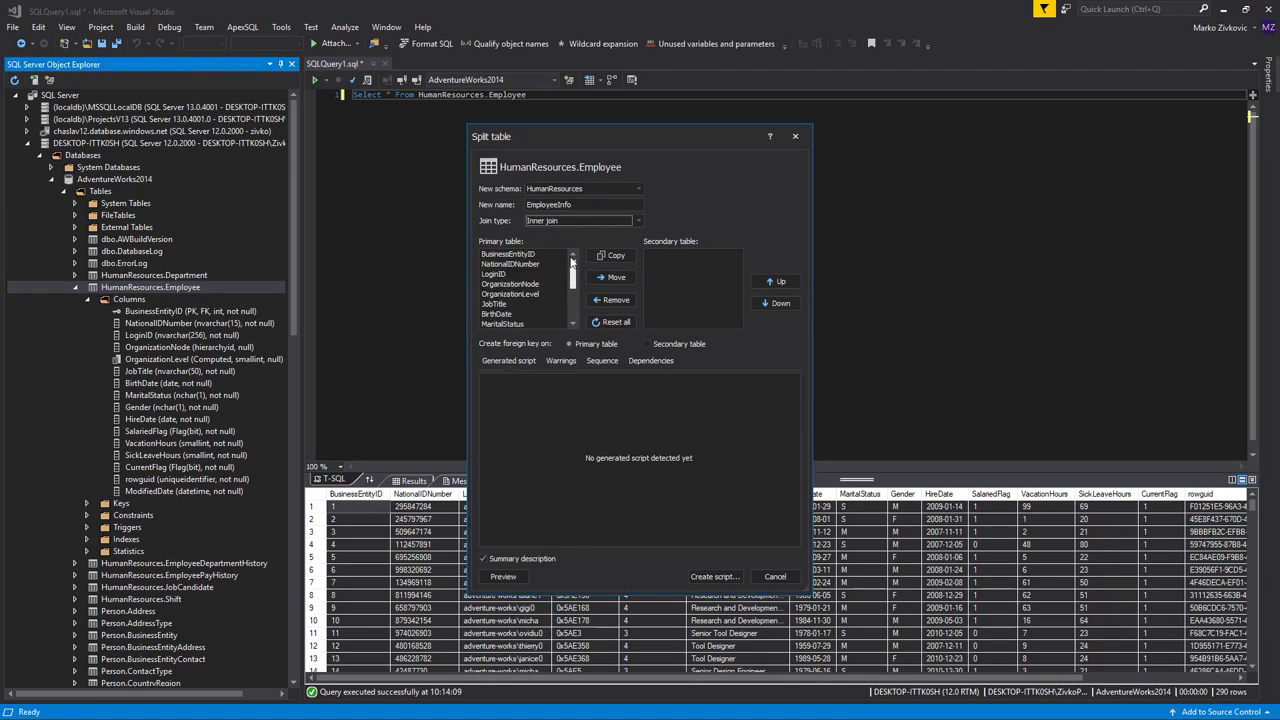
click(504, 274)
click(611, 258)
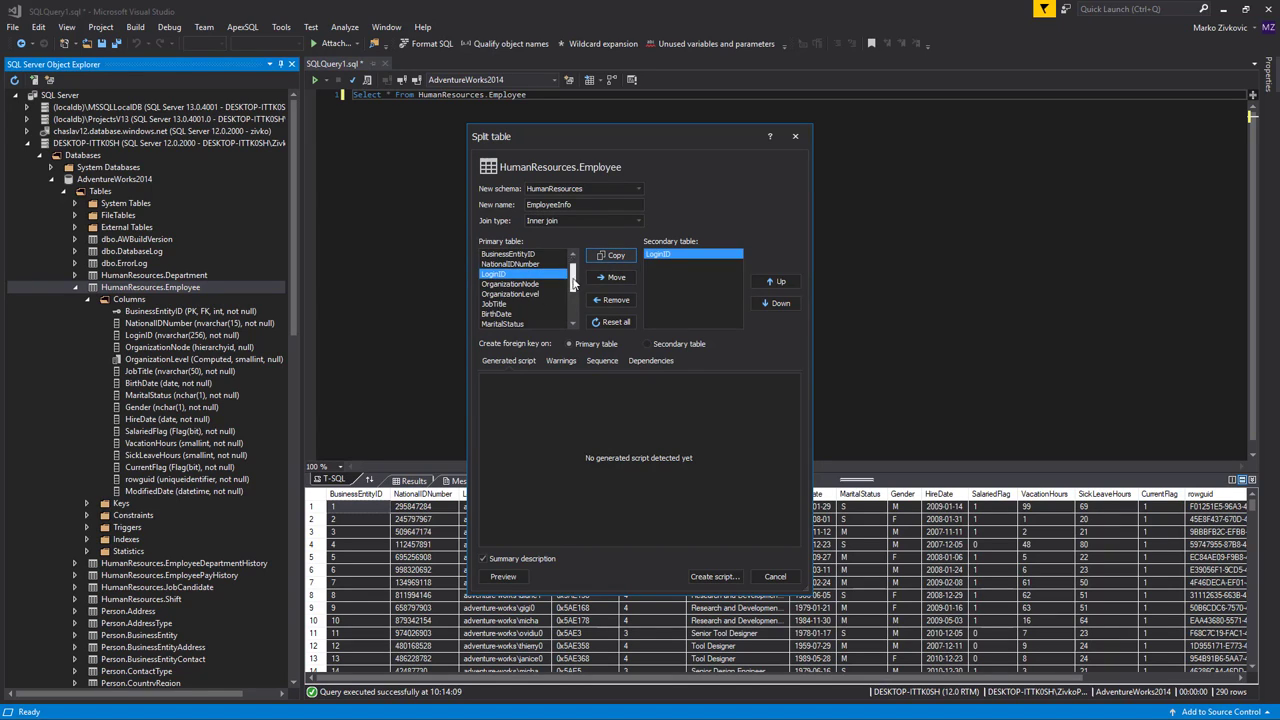
drag(573, 268, 572, 296)
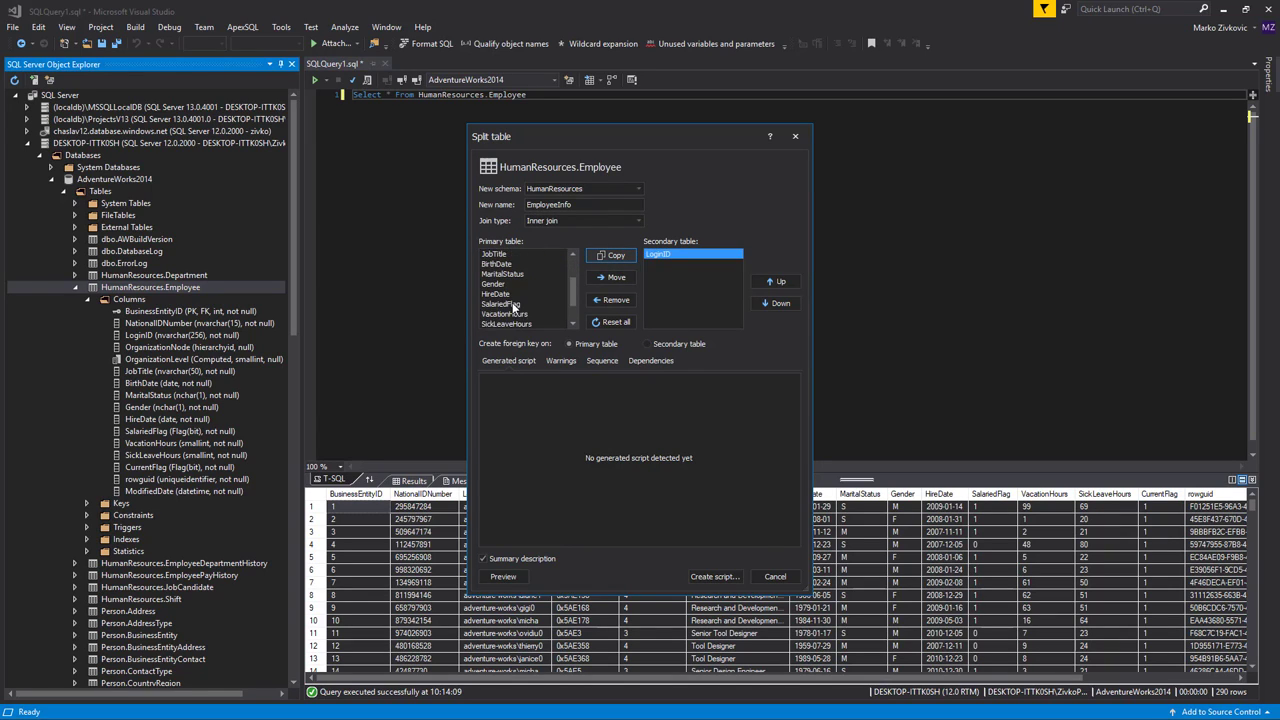
click(513, 304)
click(606, 280)
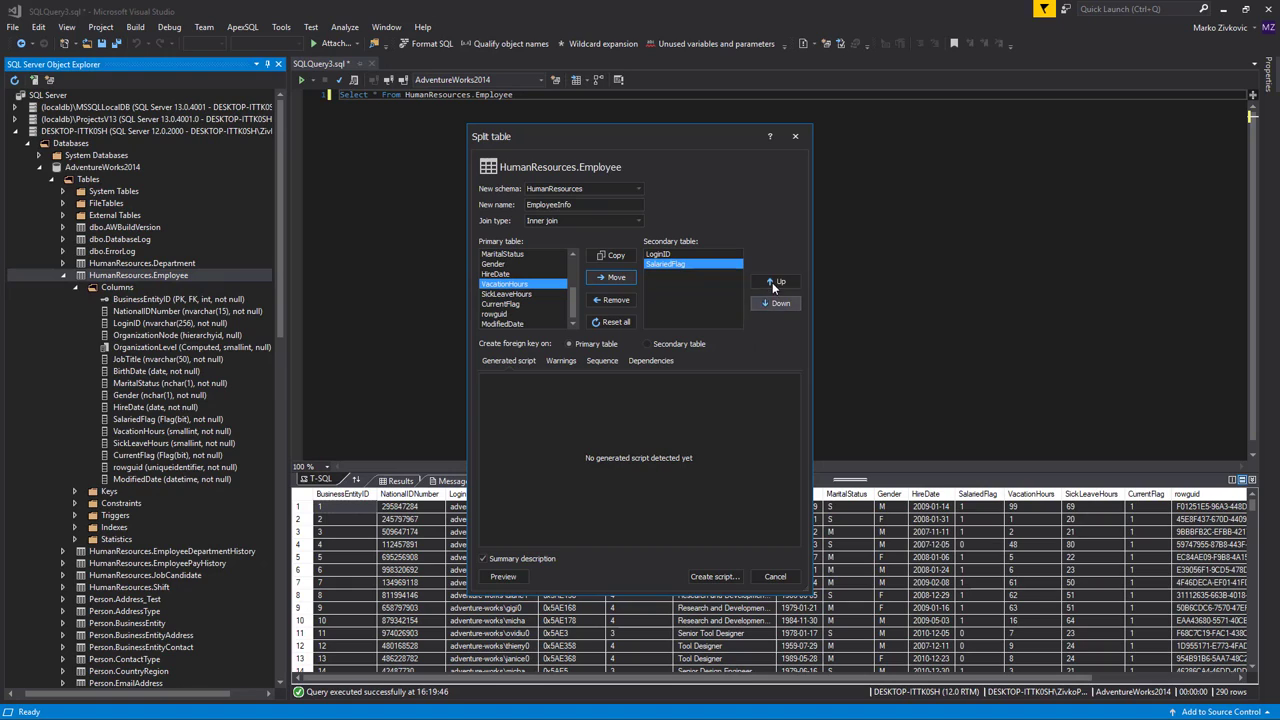
Shift SalariedFlag above LoginID and back below it, and reset all column assignments
click(772, 282)
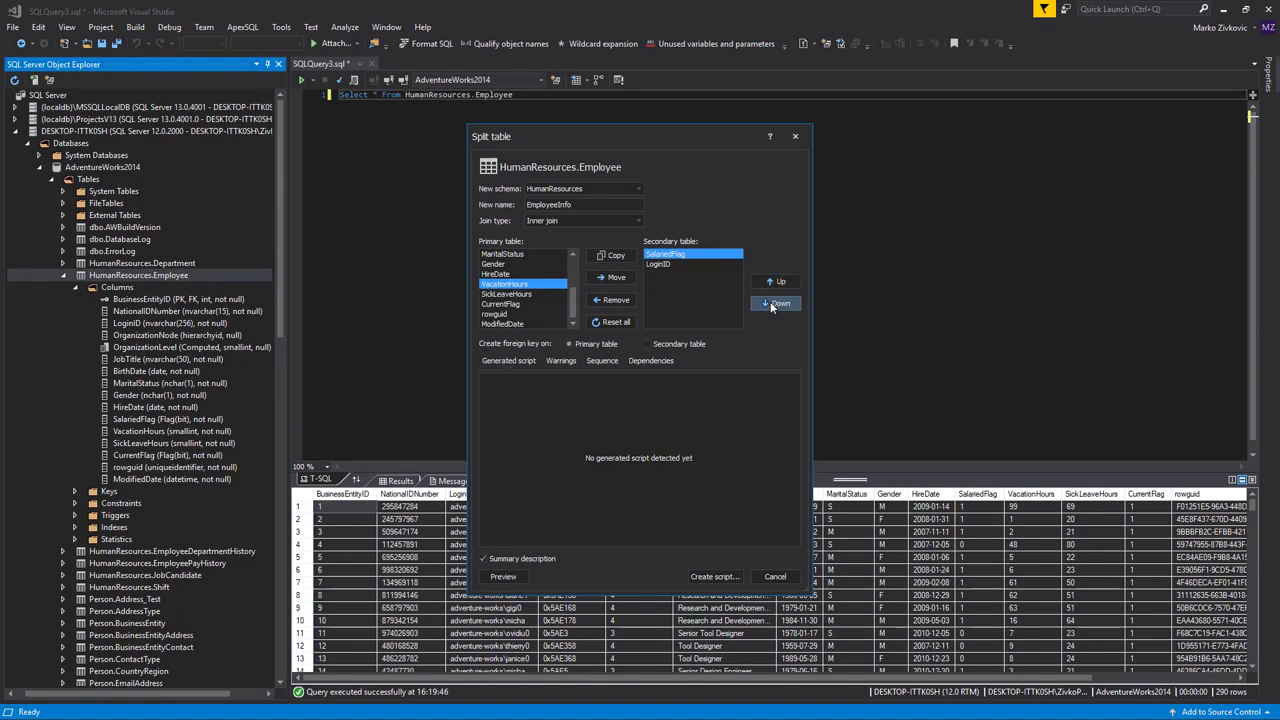
click(774, 303)
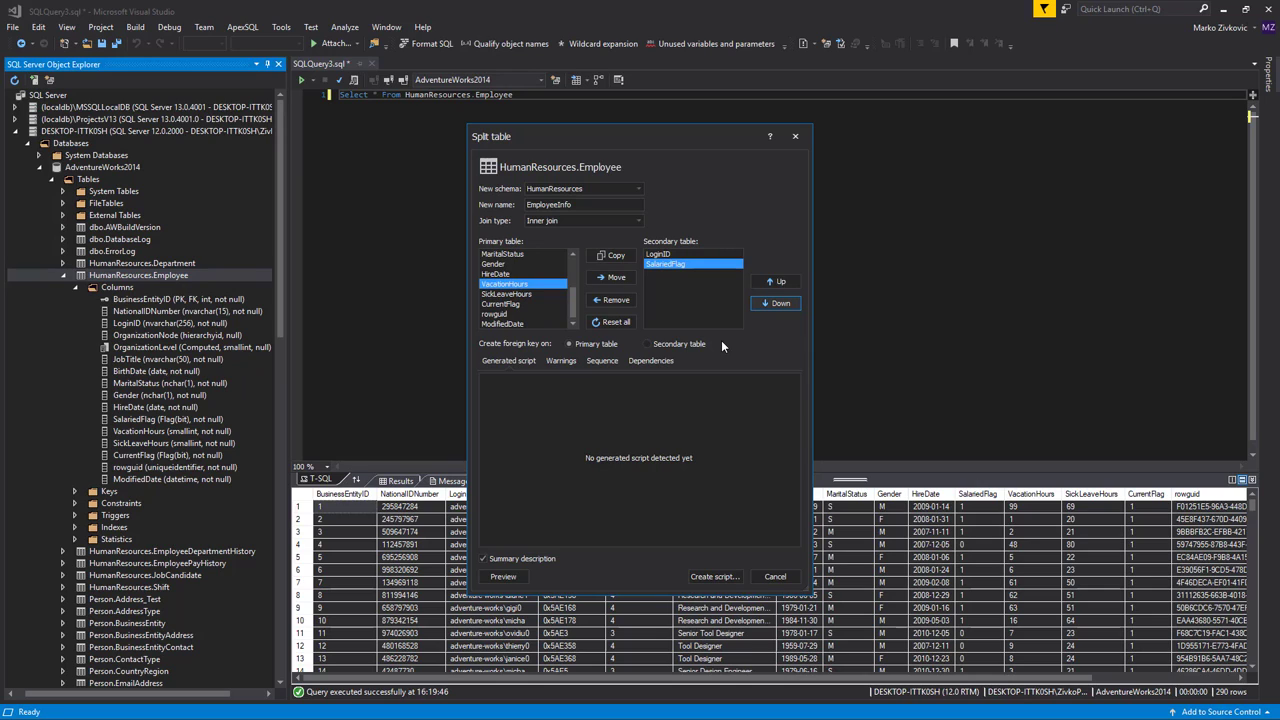
click(620, 325)
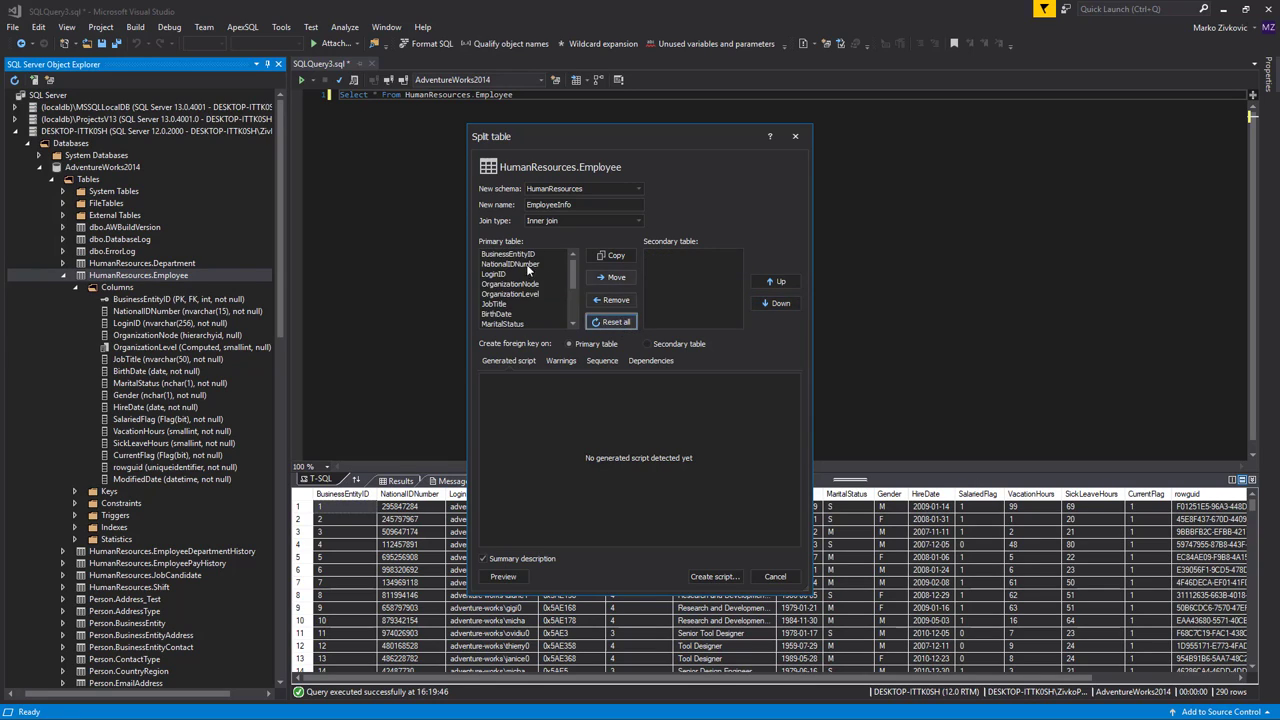
Copy LoginID into the secondary table again and move SalariedFlag there from the primary table
click(592, 256)
scroll(522, 300, down, 3)
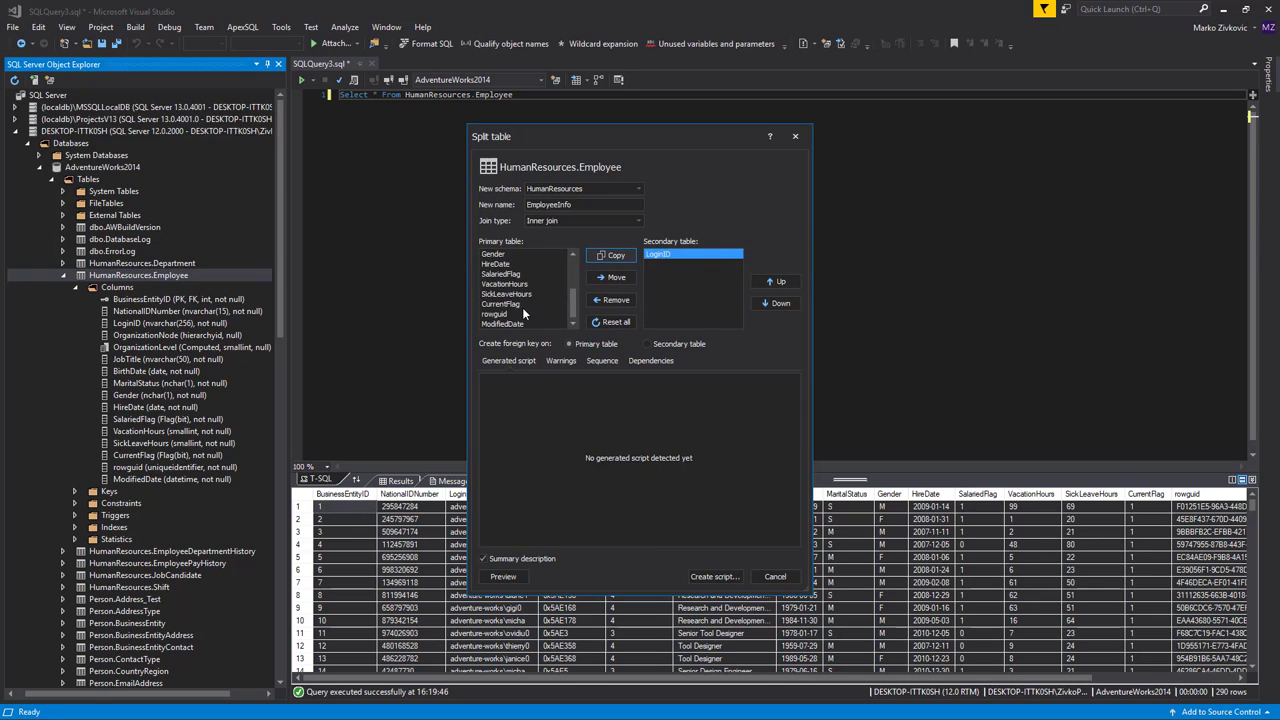
click(505, 275)
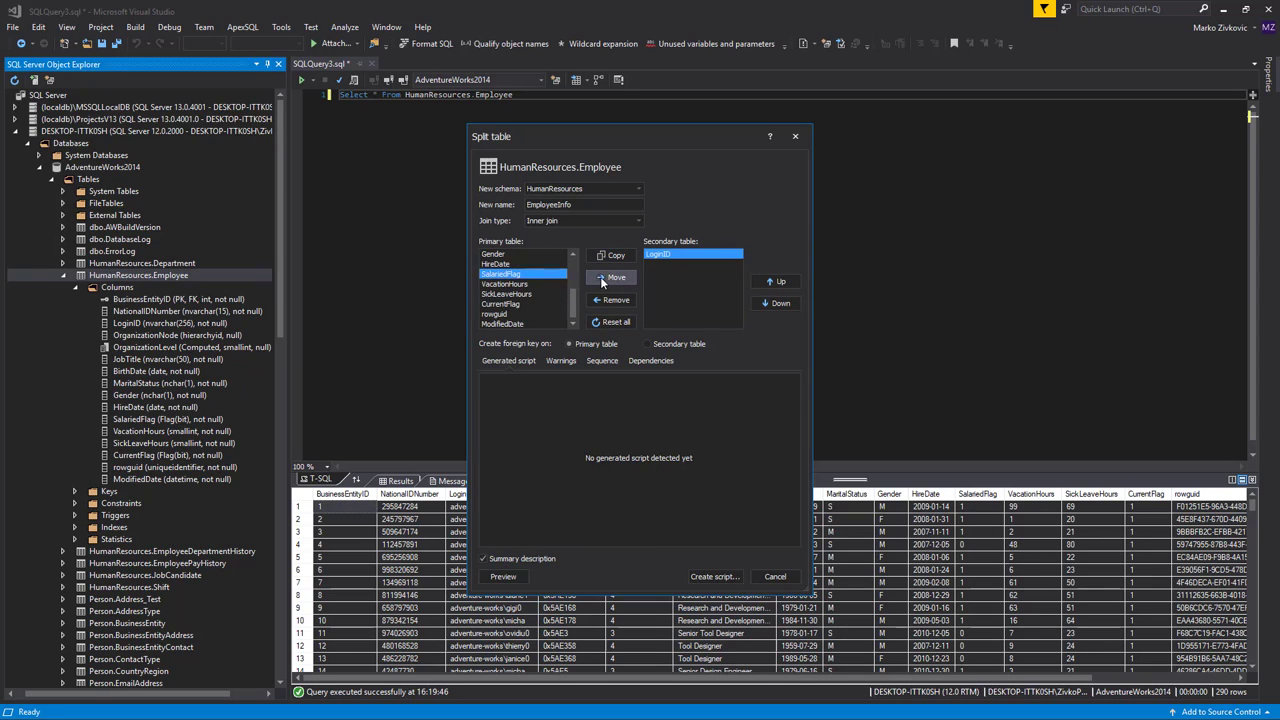
click(616, 277)
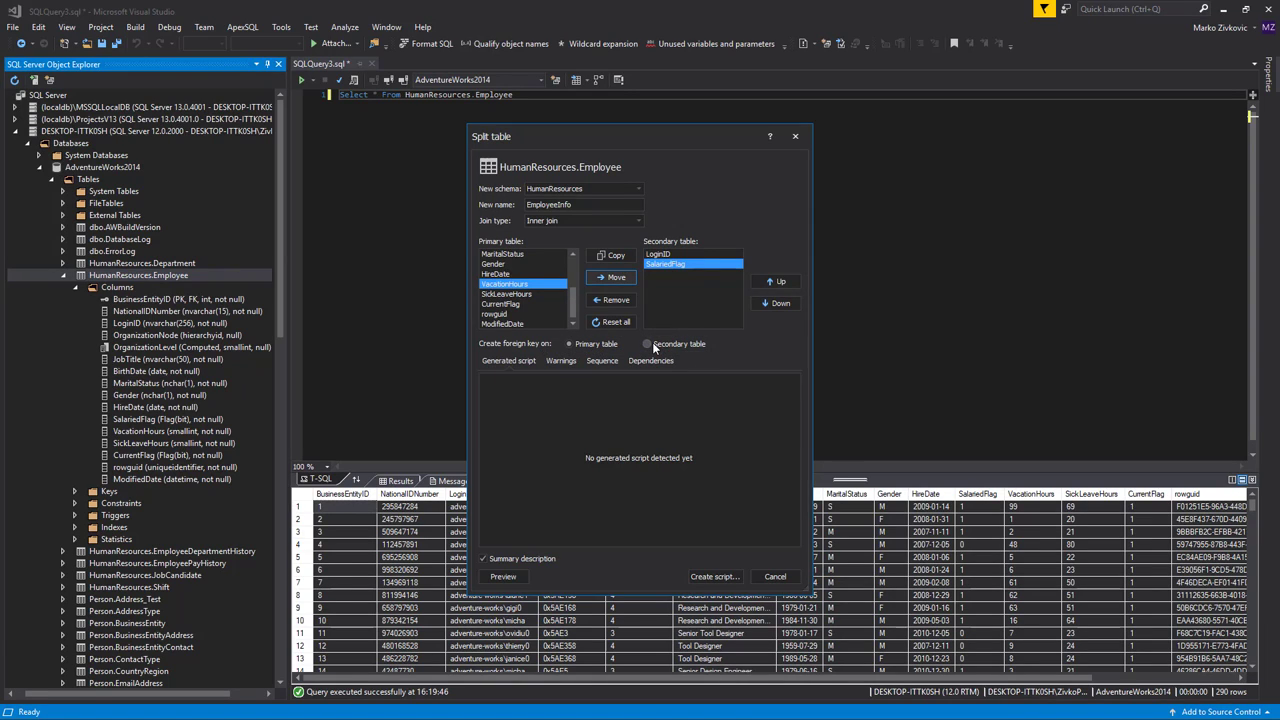
Set the foreign key to be created on the secondary table and preview the generated script
click(650, 345)
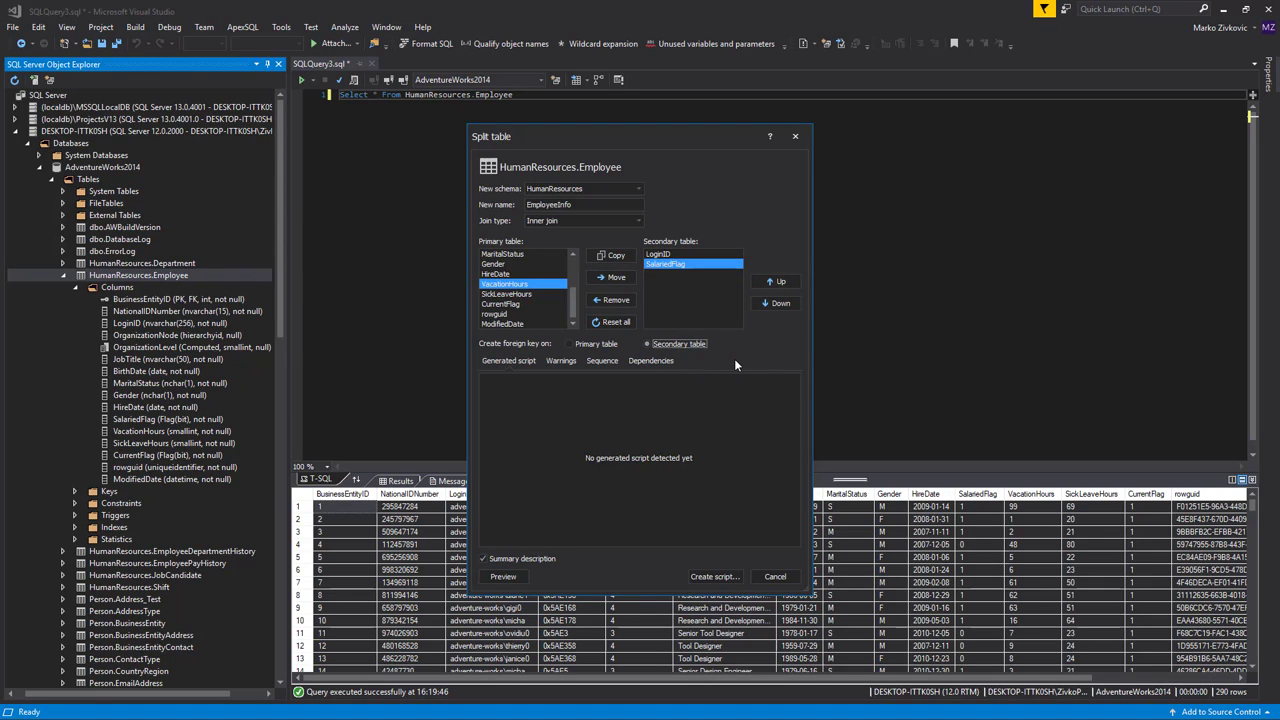
click(504, 577)
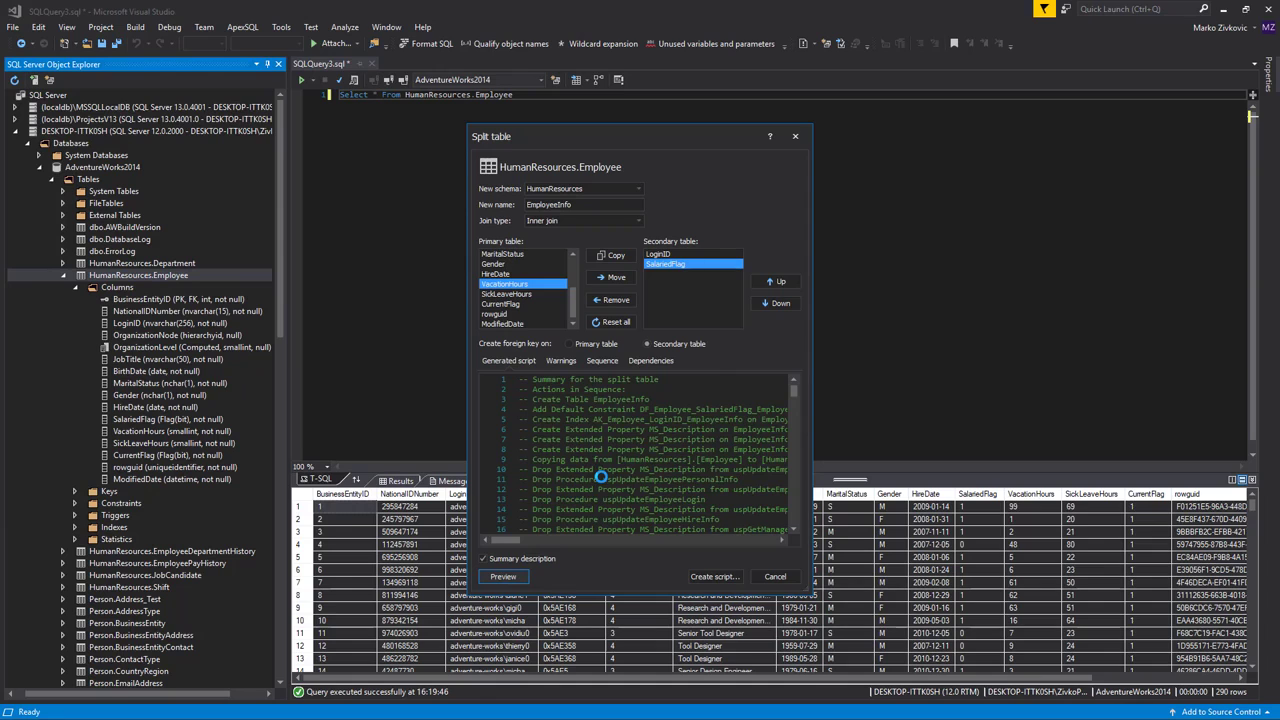
scroll(602, 477, down, 20)
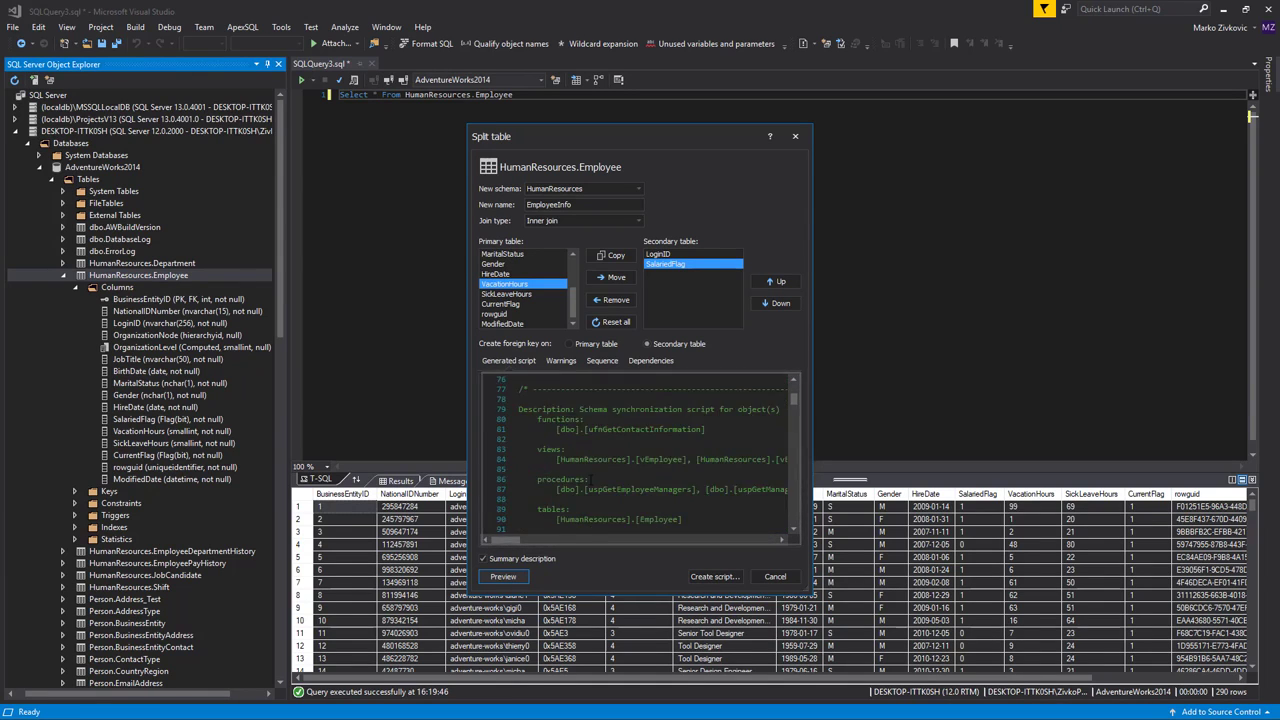
scroll(591, 481, down, 15)
scroll(591, 484, up, 14)
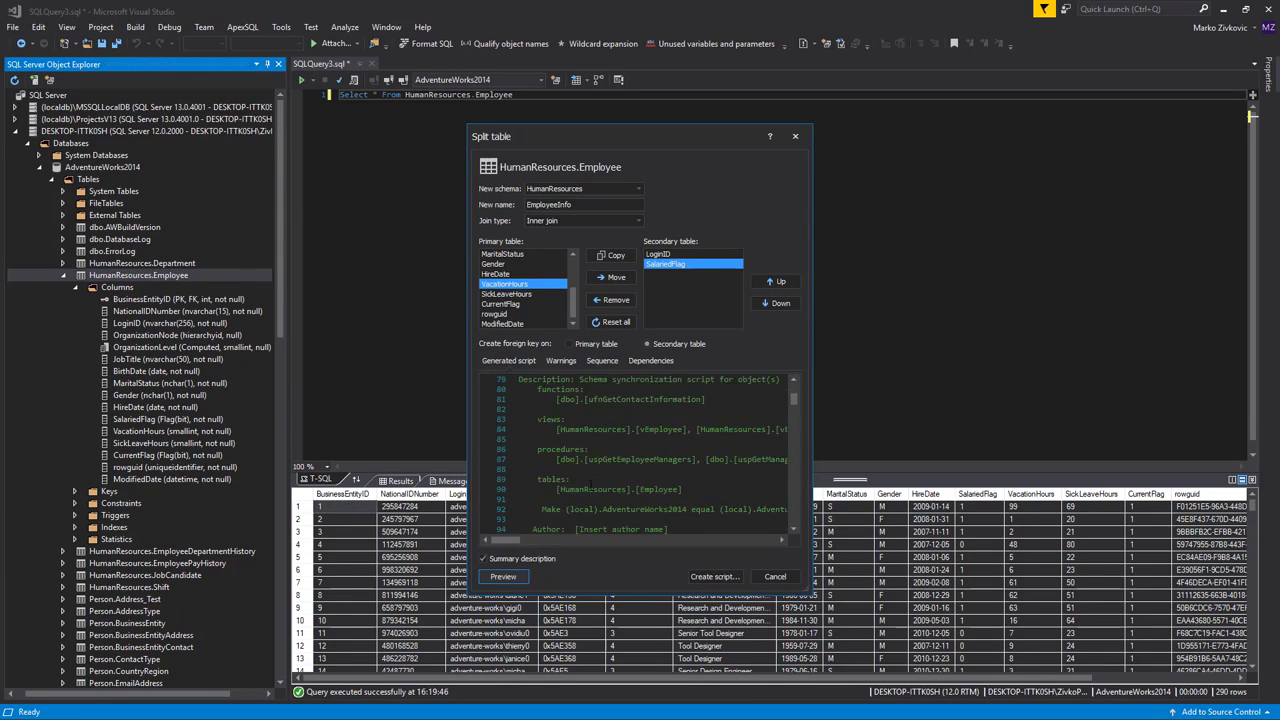
Compare the script without and with the summary description, and read through the summary up to the referencing objects
click(483, 558)
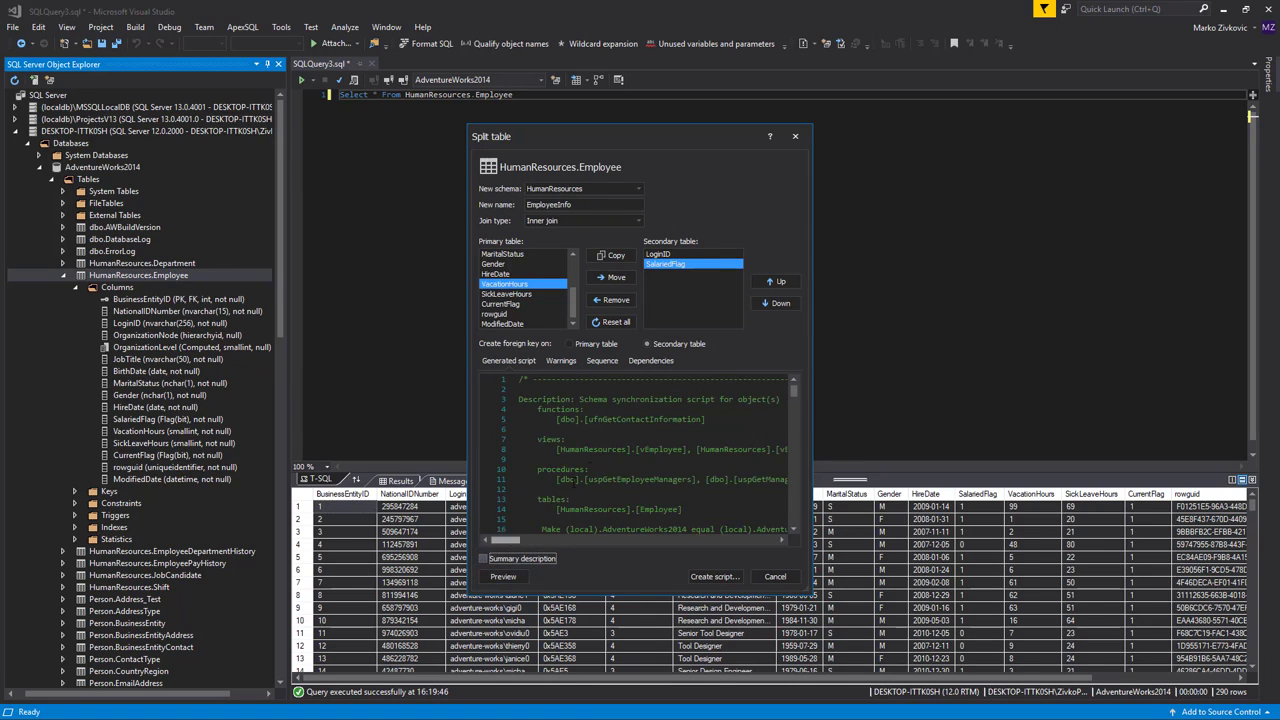
scroll(574, 482, down, 10)
scroll(574, 482, up, 10)
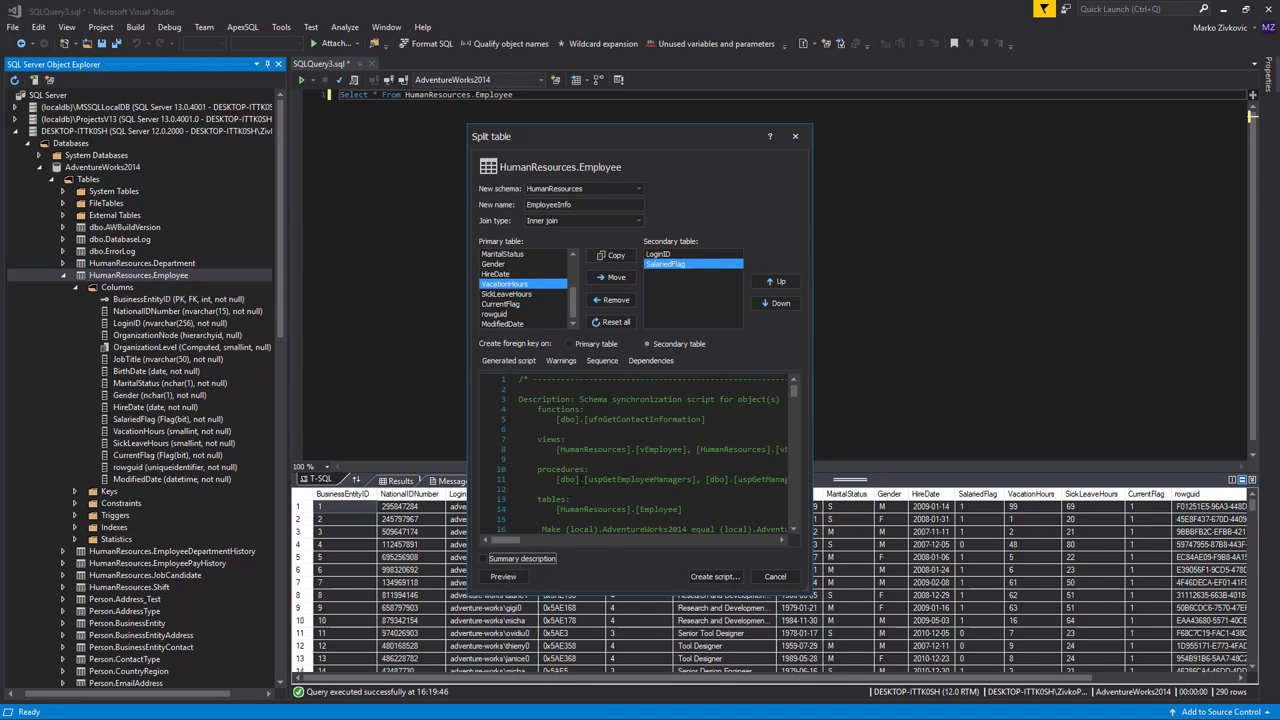
click(488, 558)
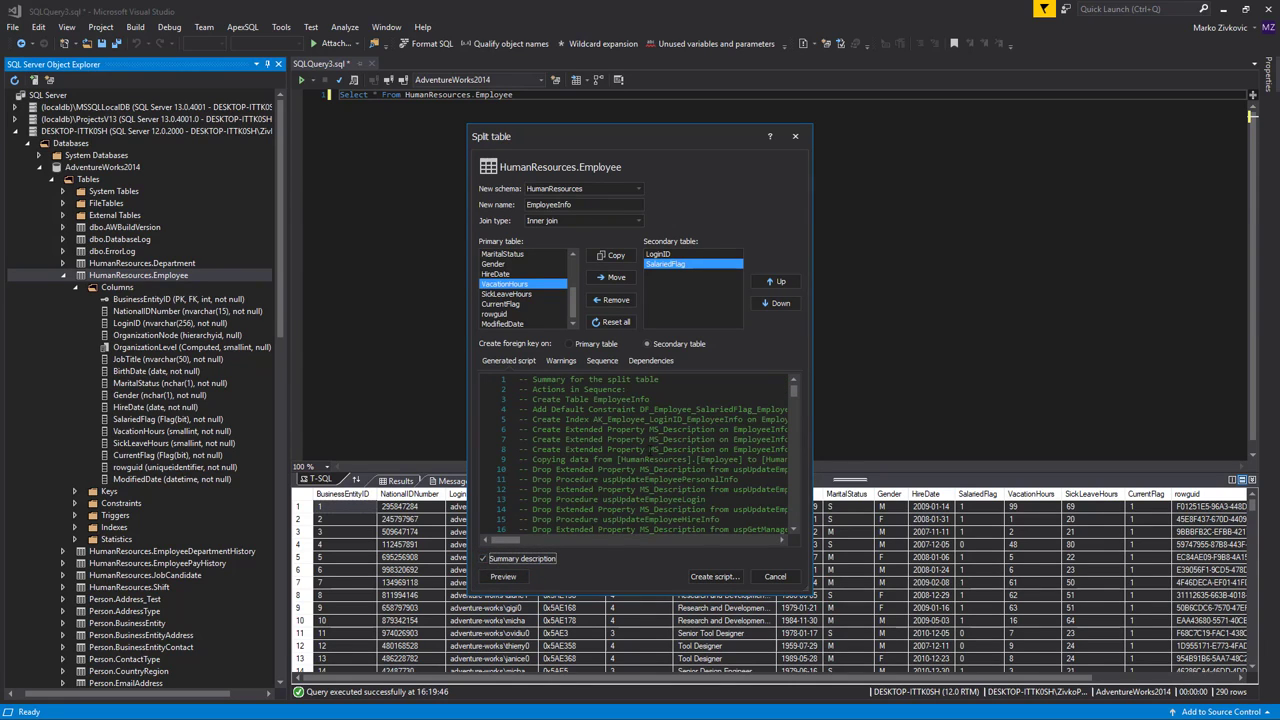
scroll(640, 452, down, 9)
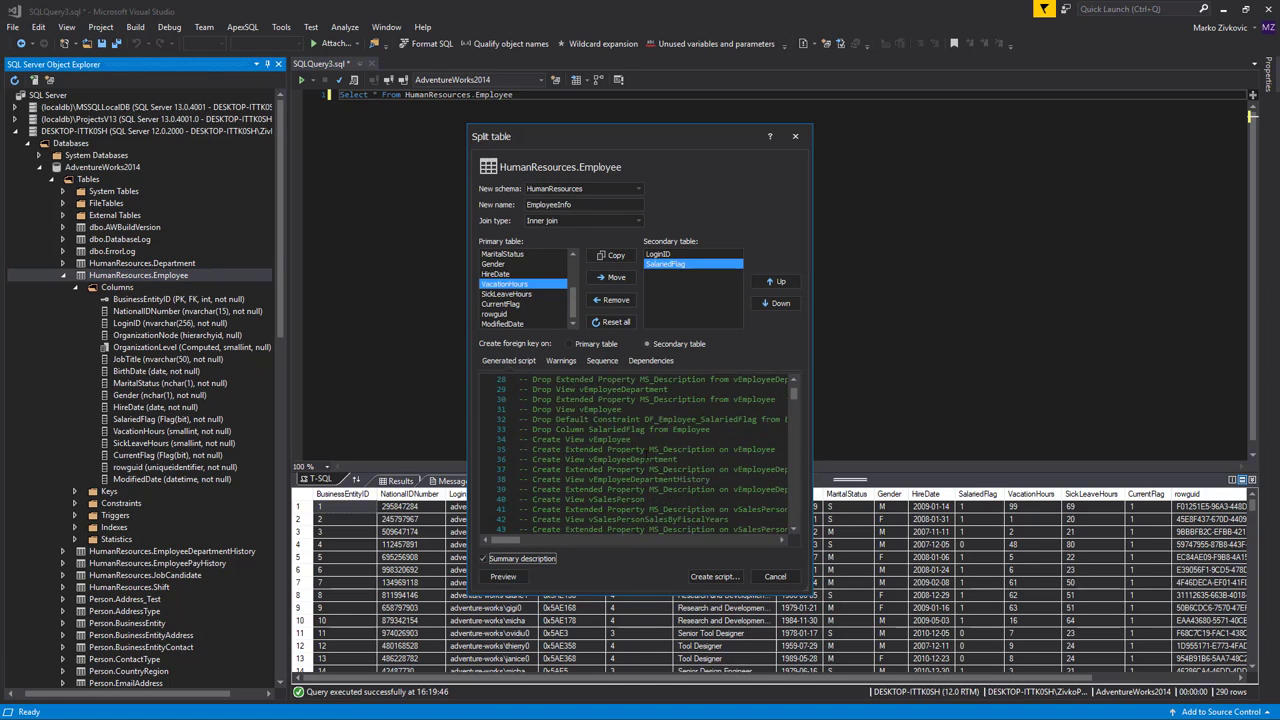
scroll(645, 458, down, 10)
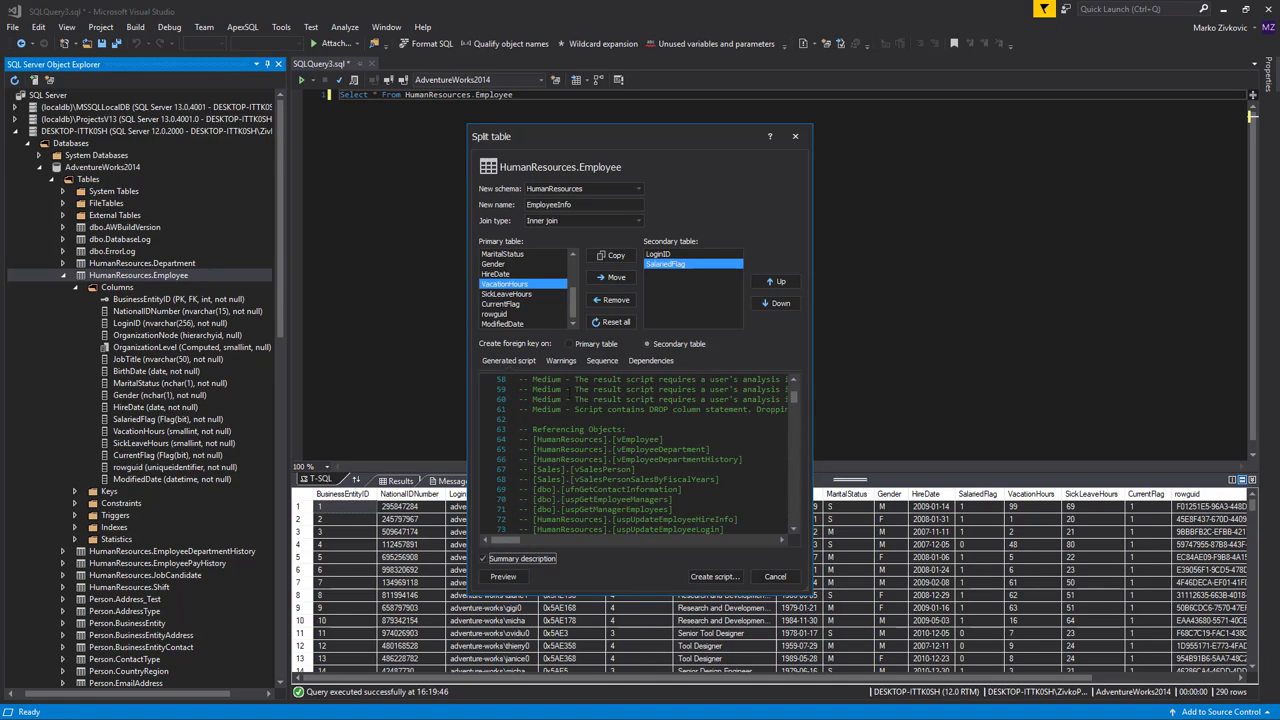
scroll(645, 455, down, 2)
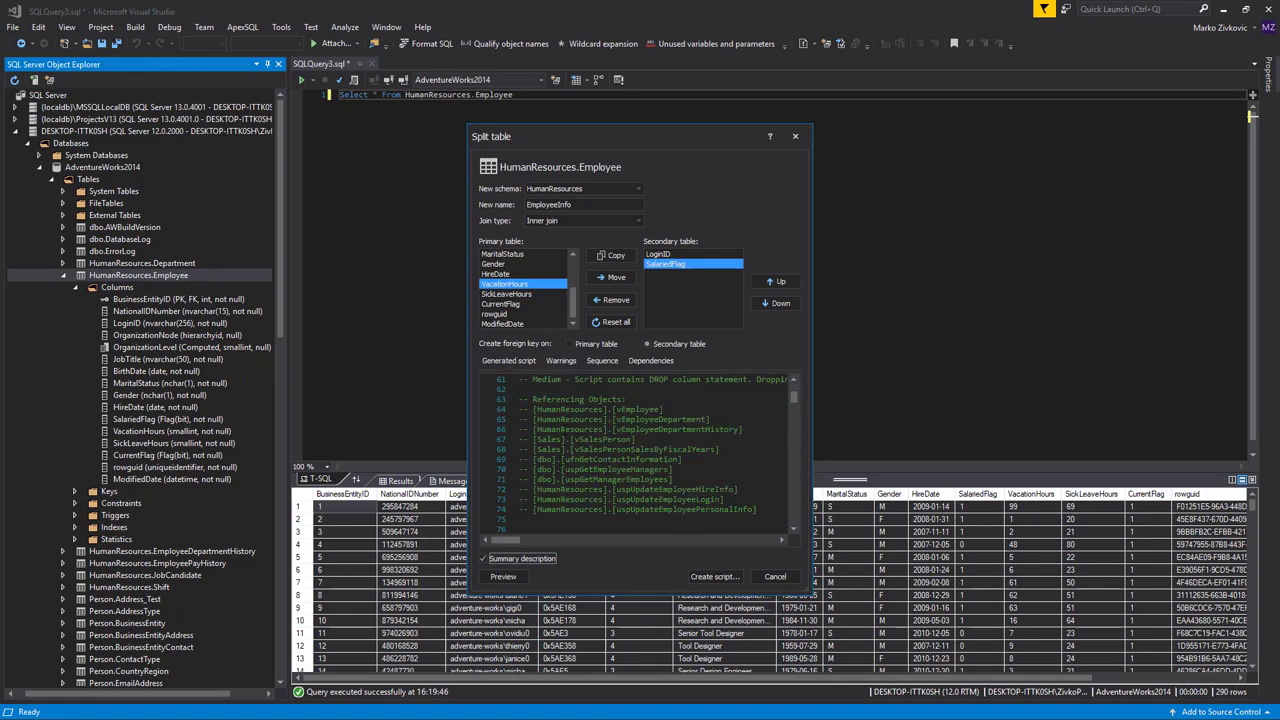
Inspect the medium warnings for the Employee table and uspUpdateEmployeeHireInfo, and bring up the split's action sequence
click(557, 361)
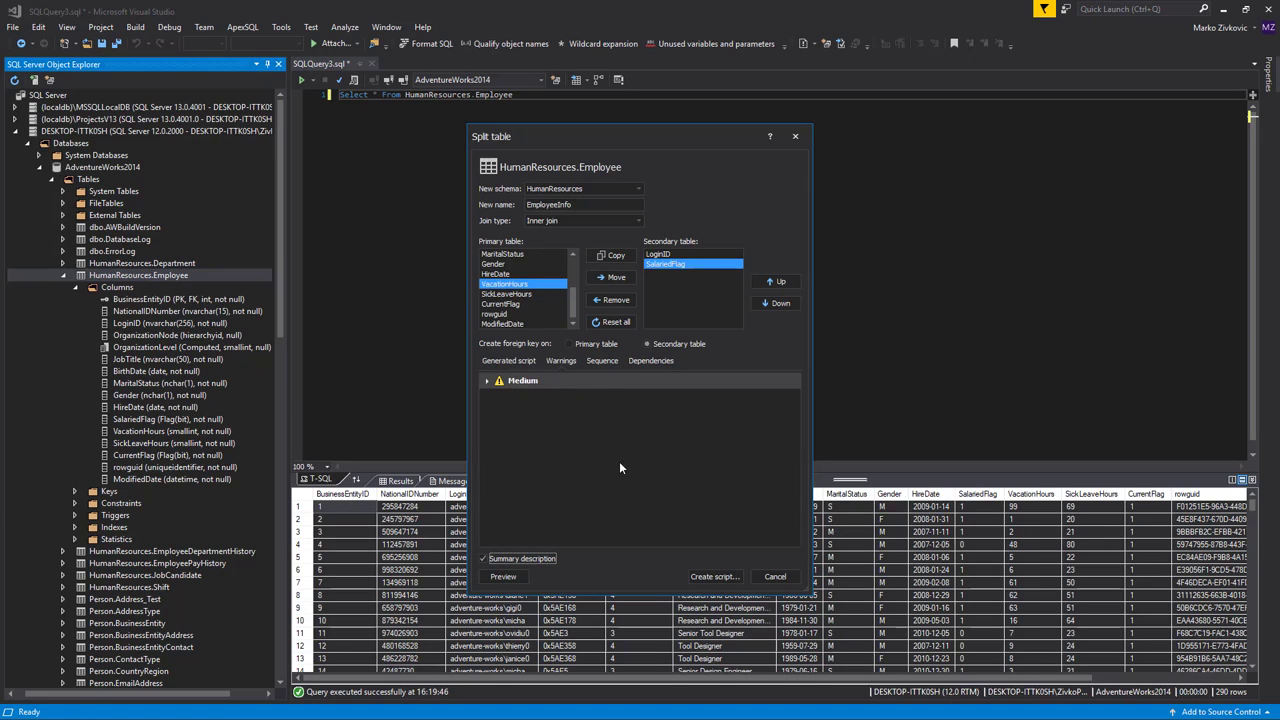
click(487, 381)
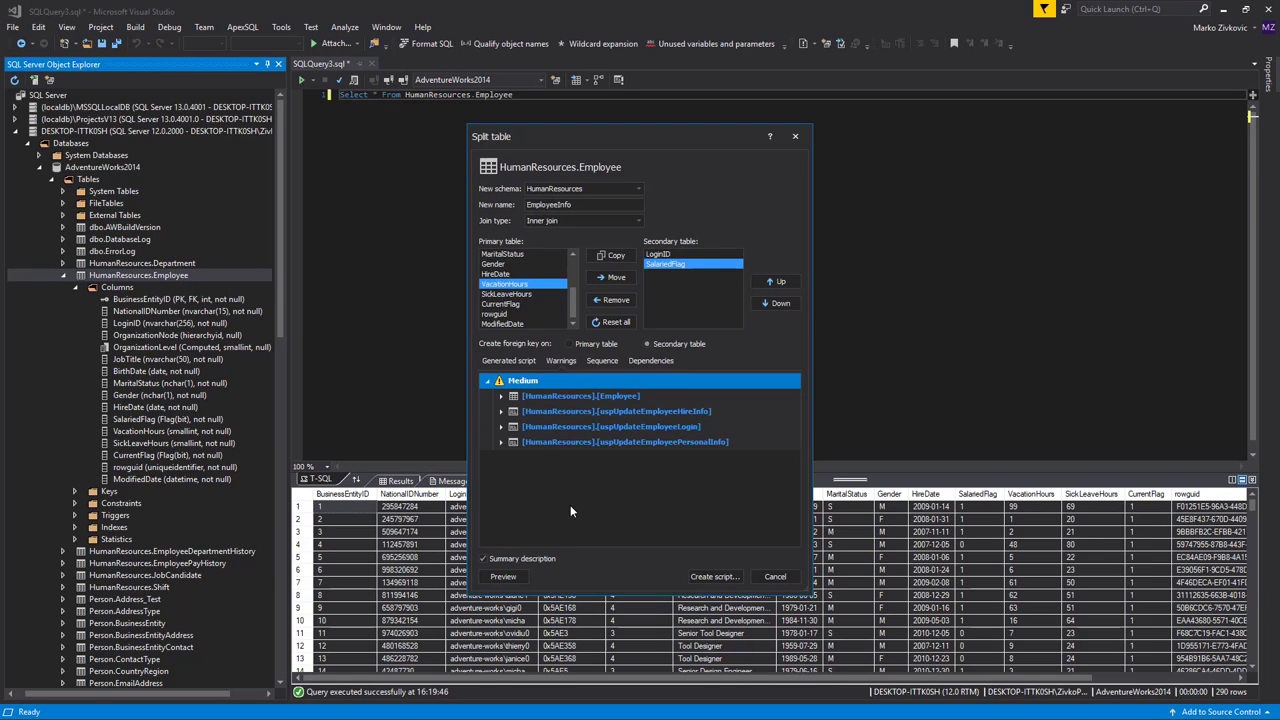
click(501, 396)
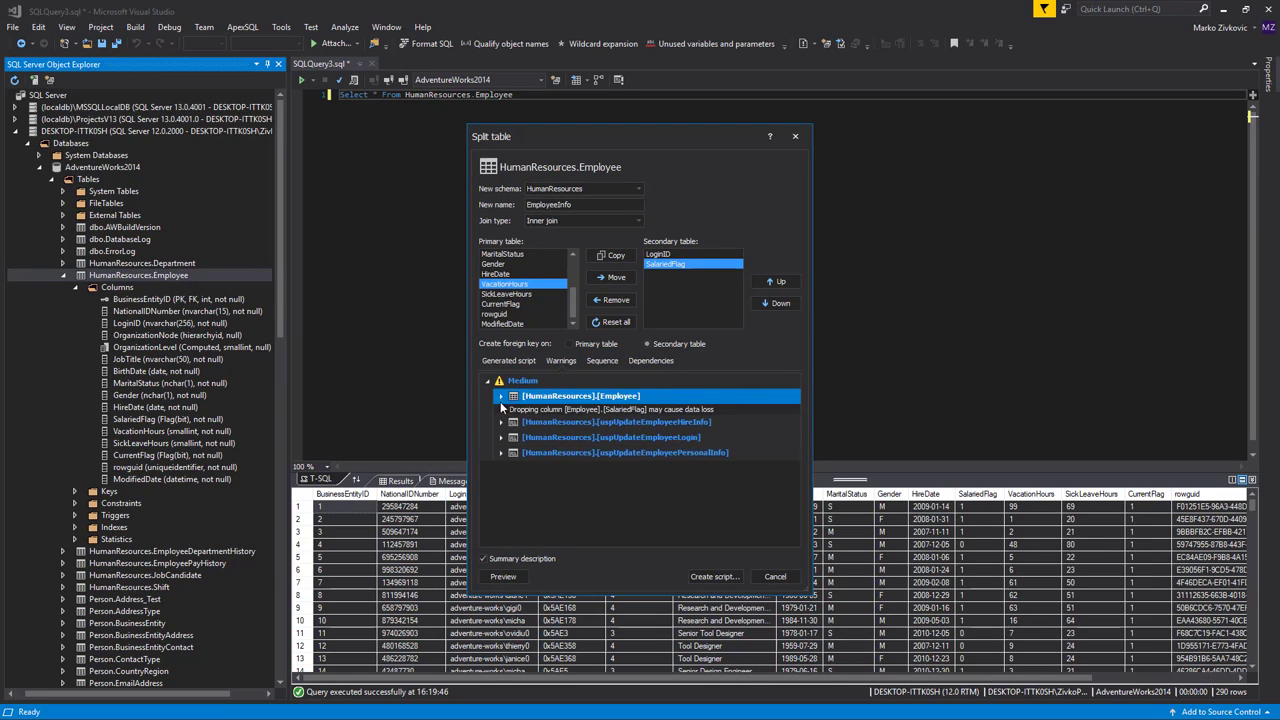
click(501, 423)
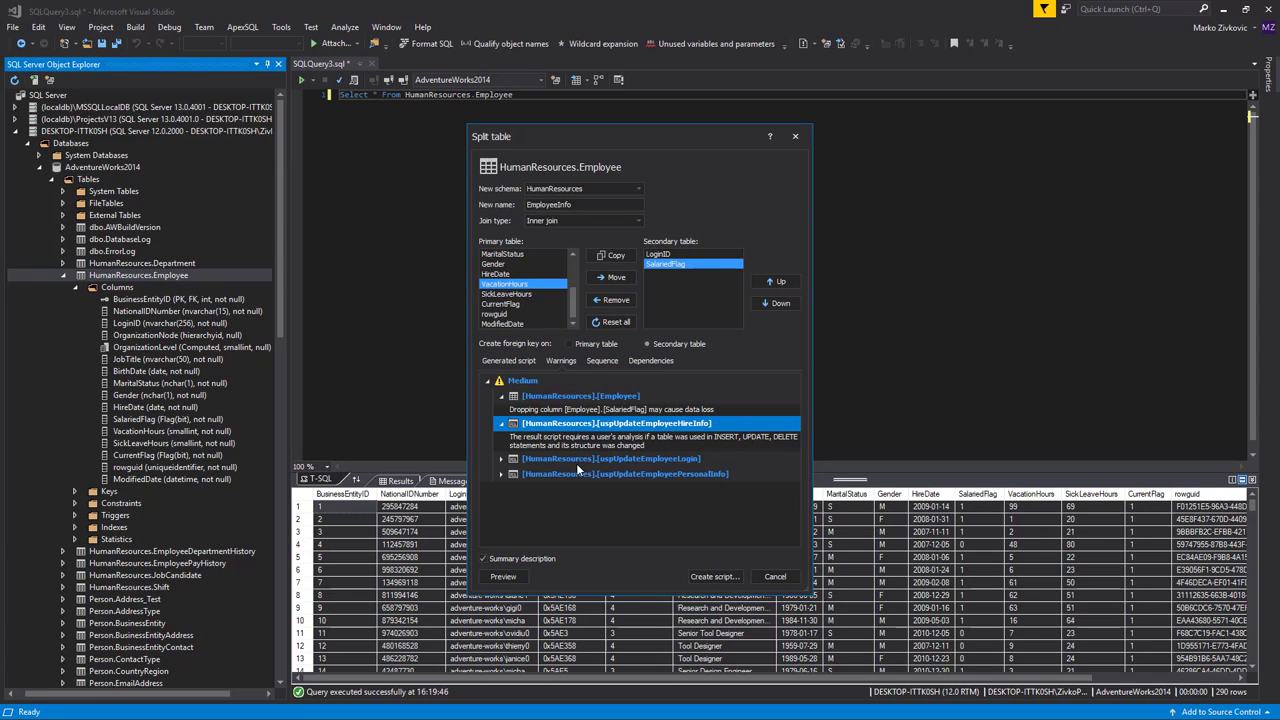
click(602, 361)
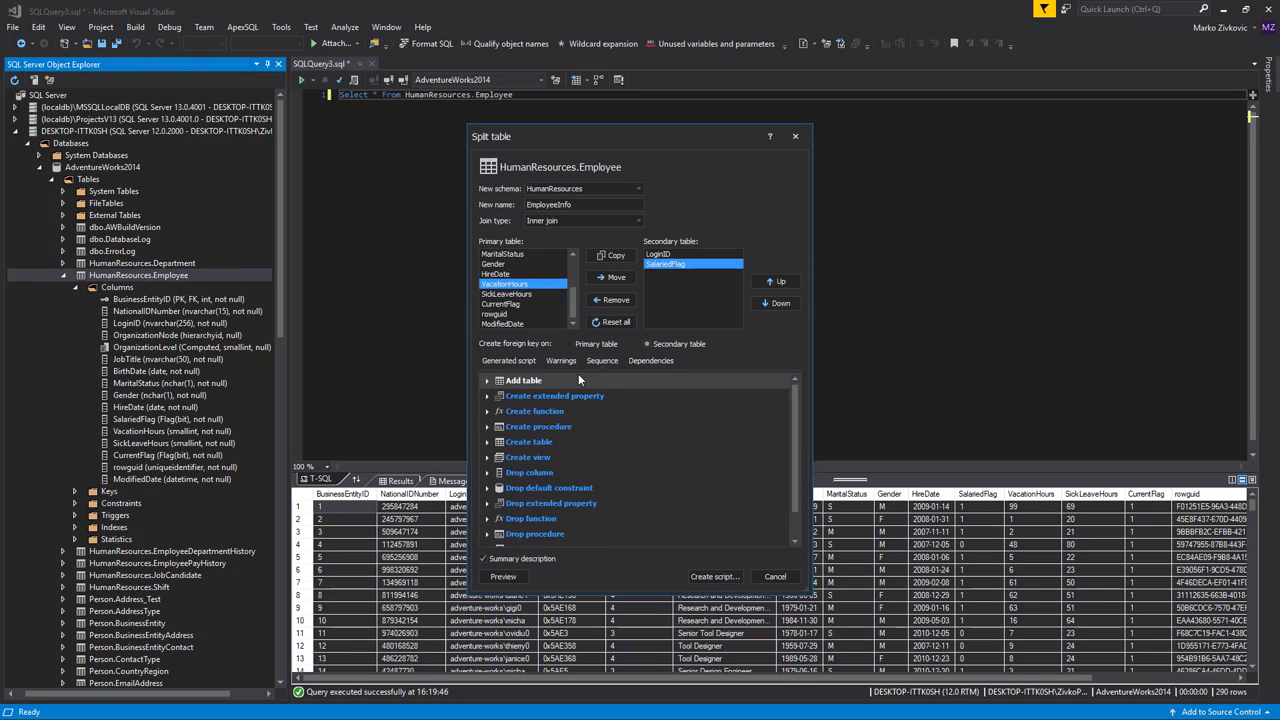
Expand every action group in the split's sequence and read through the listed actions down to the view creation
click(487, 380)
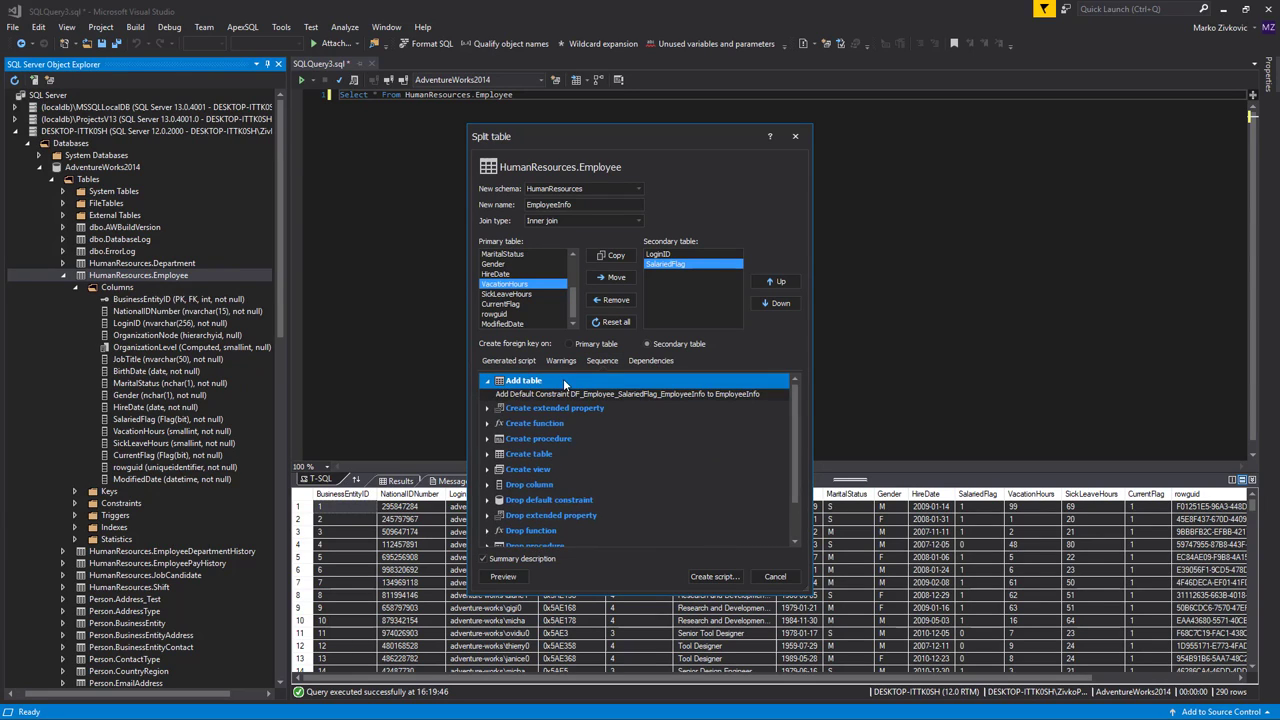
right_click(565, 382)
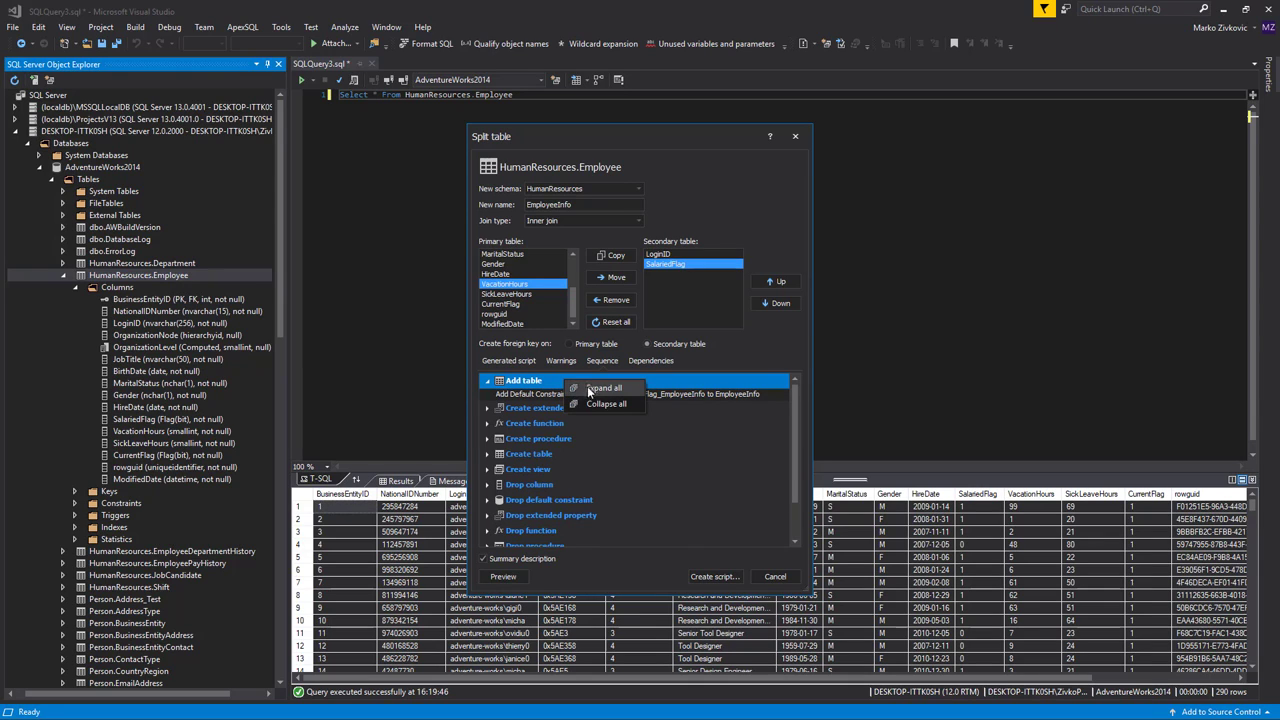
click(590, 388)
scroll(590, 484, down, 1)
scroll(590, 483, down, 1)
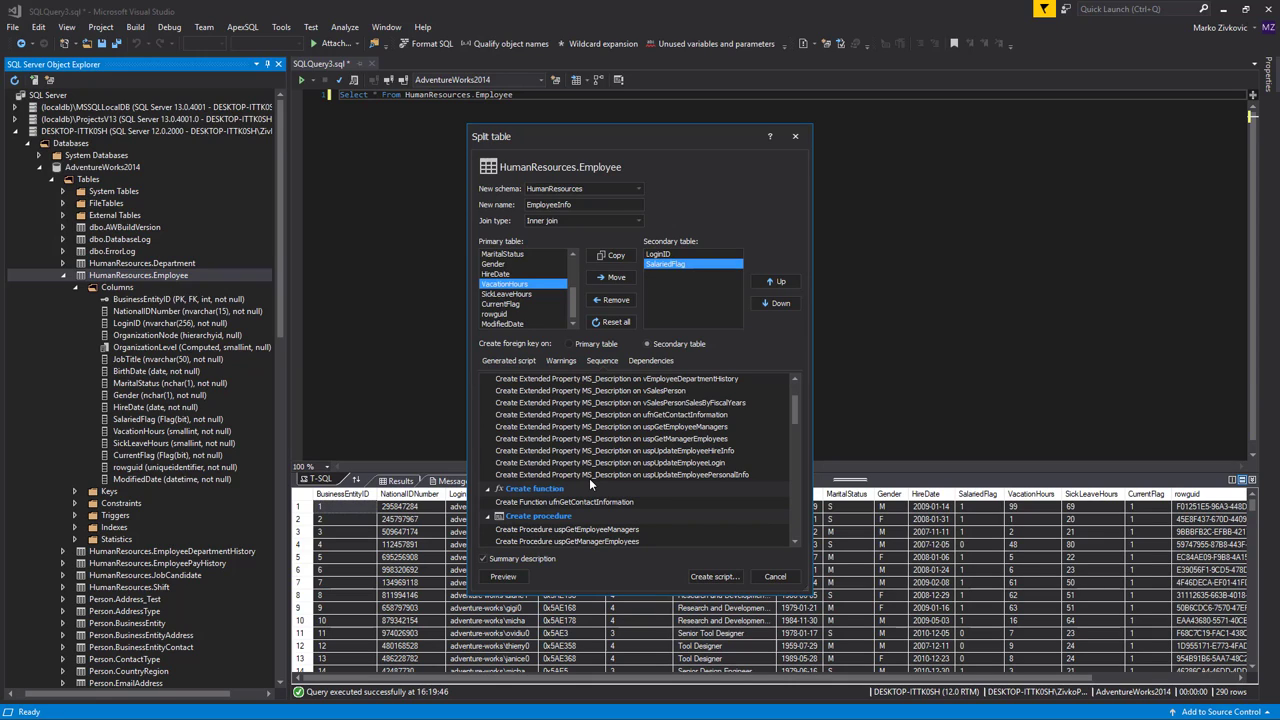
scroll(589, 478, down, 5)
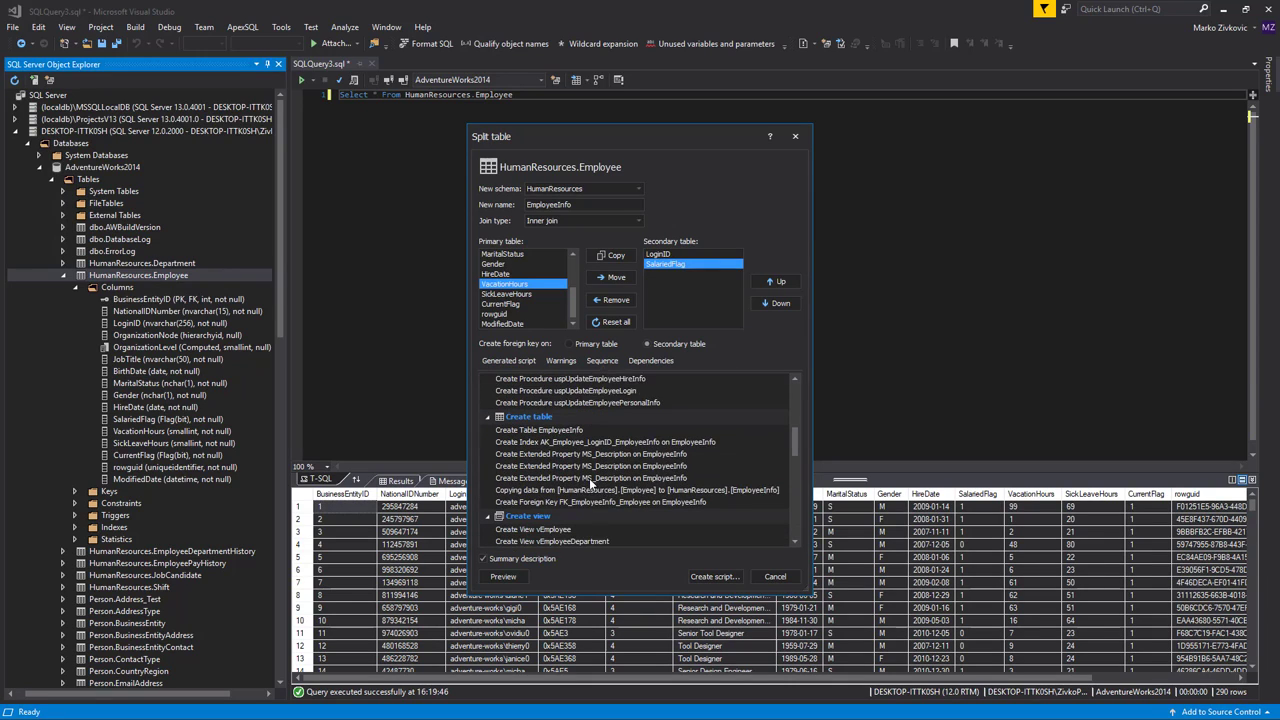
scroll(589, 478, down, 1)
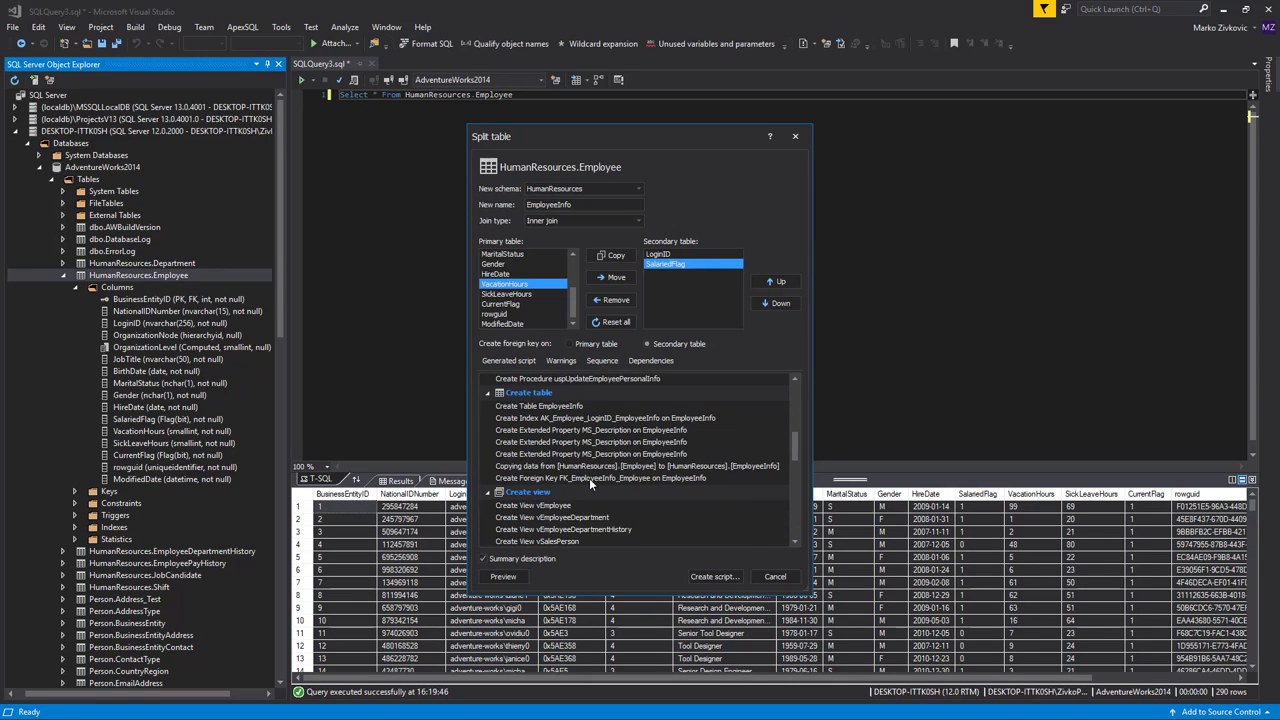
Inspect the objects that depend on the Employee table, and look over the generated script, warnings and sequence again
click(645, 361)
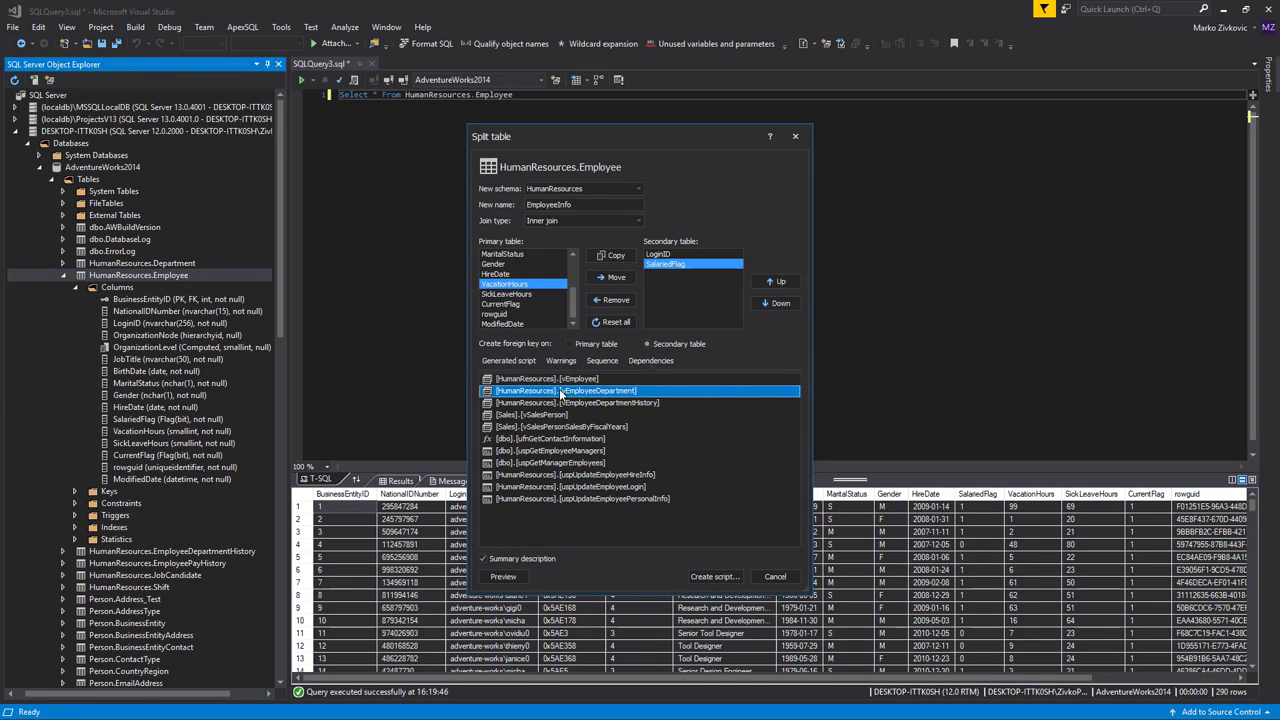
click(557, 430)
click(559, 463)
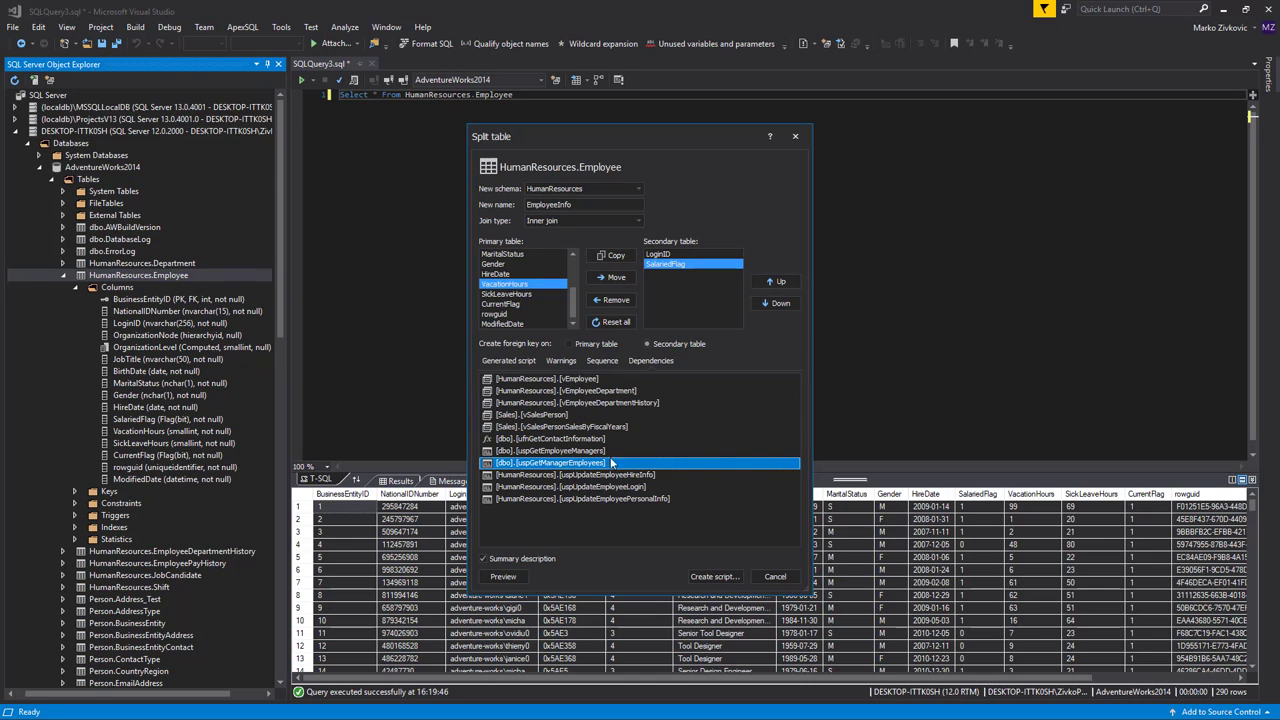
click(515, 362)
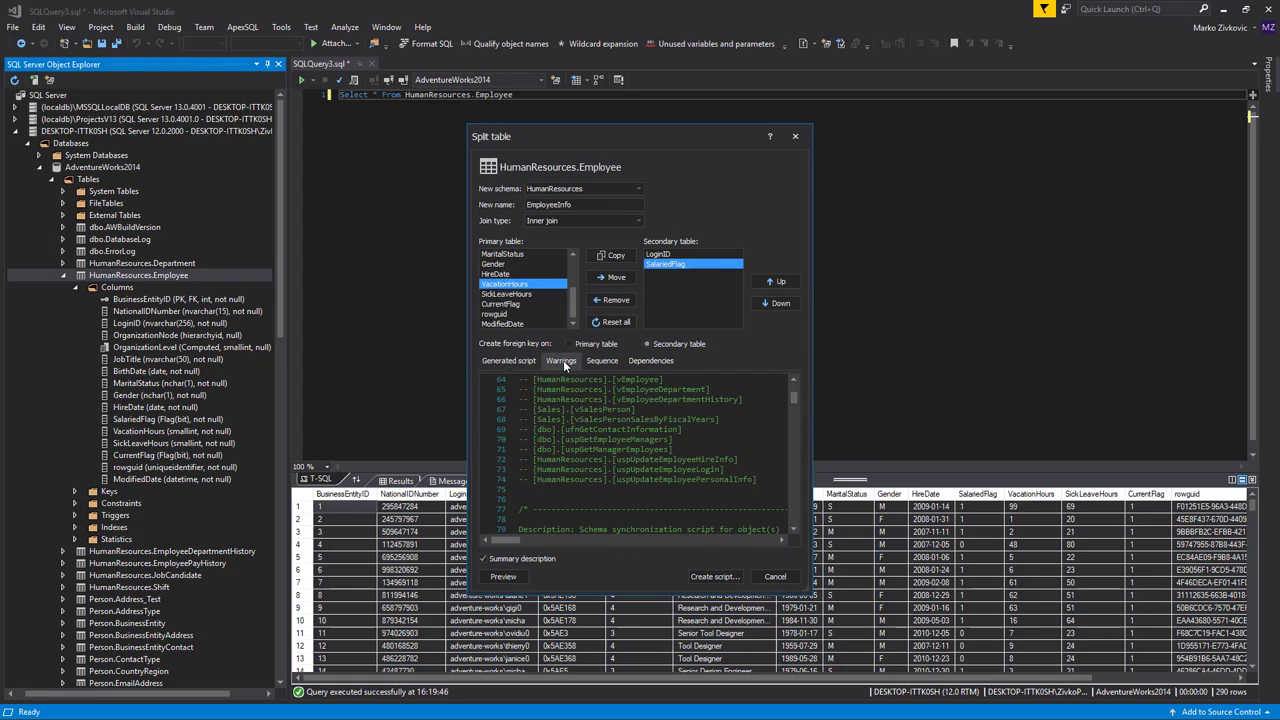
click(562, 360)
click(596, 360)
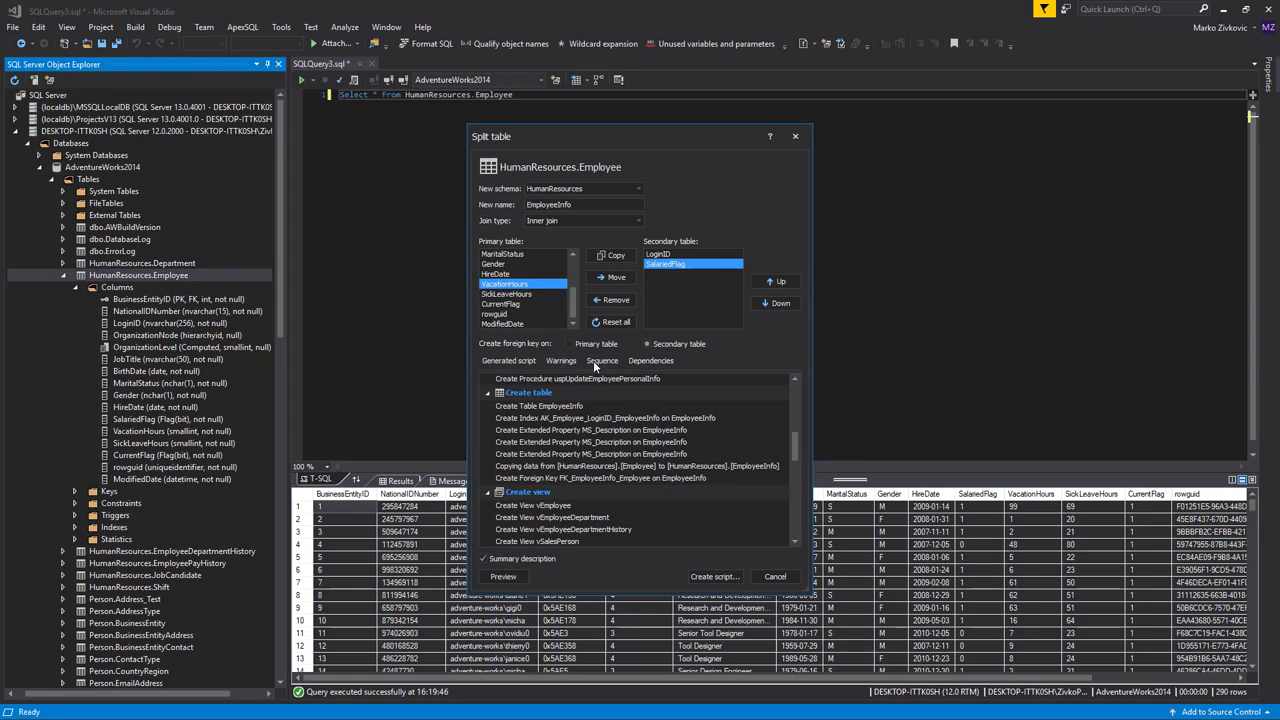
Create the split script from the generated code in a new query window and execute it against AdventureWorks2014
click(514, 360)
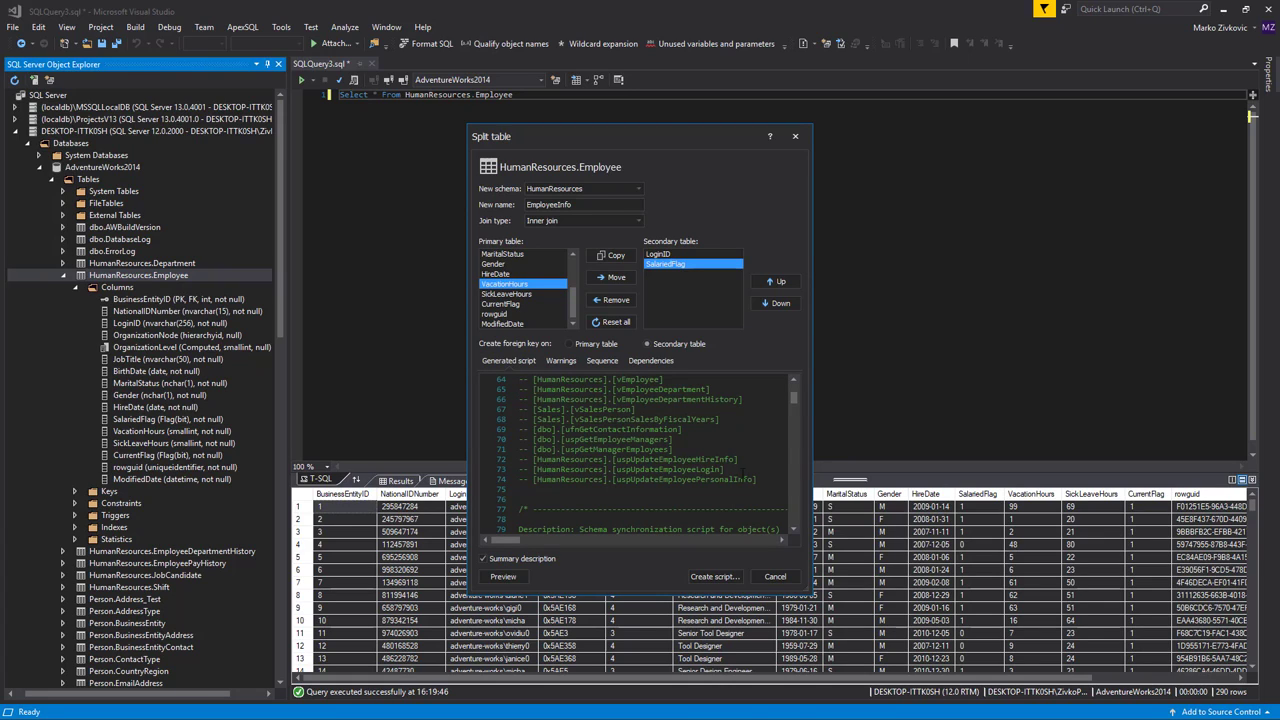
click(704, 575)
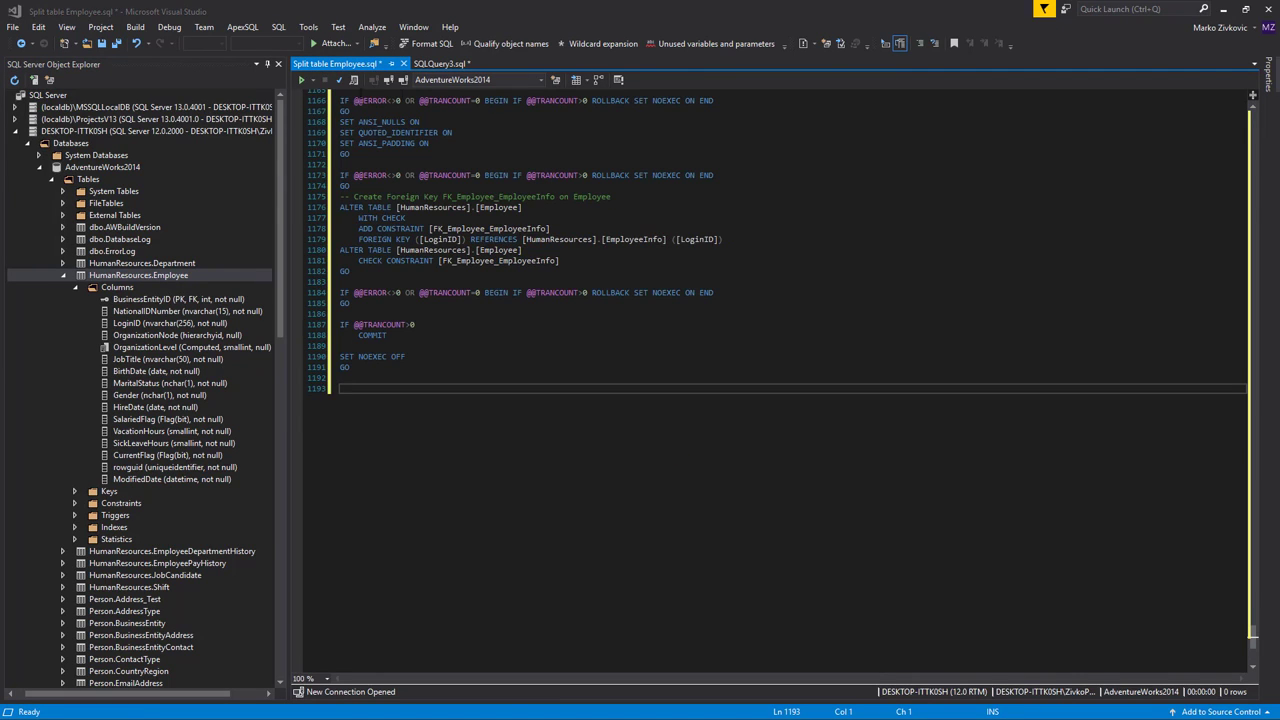
click(301, 79)
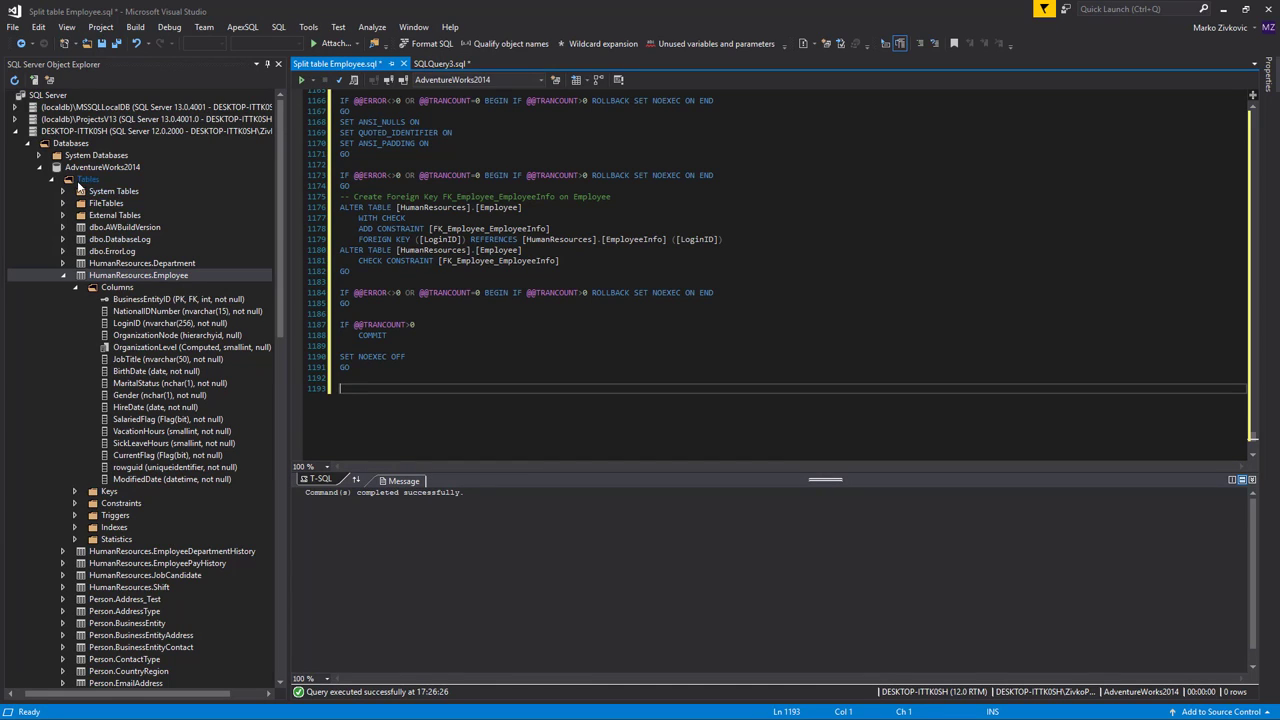
Refresh the AdventureWorks2014 tables, collapse HumanResources.Employee and locate the new HumanResources.EmployeeInfo table
right_click(82, 181)
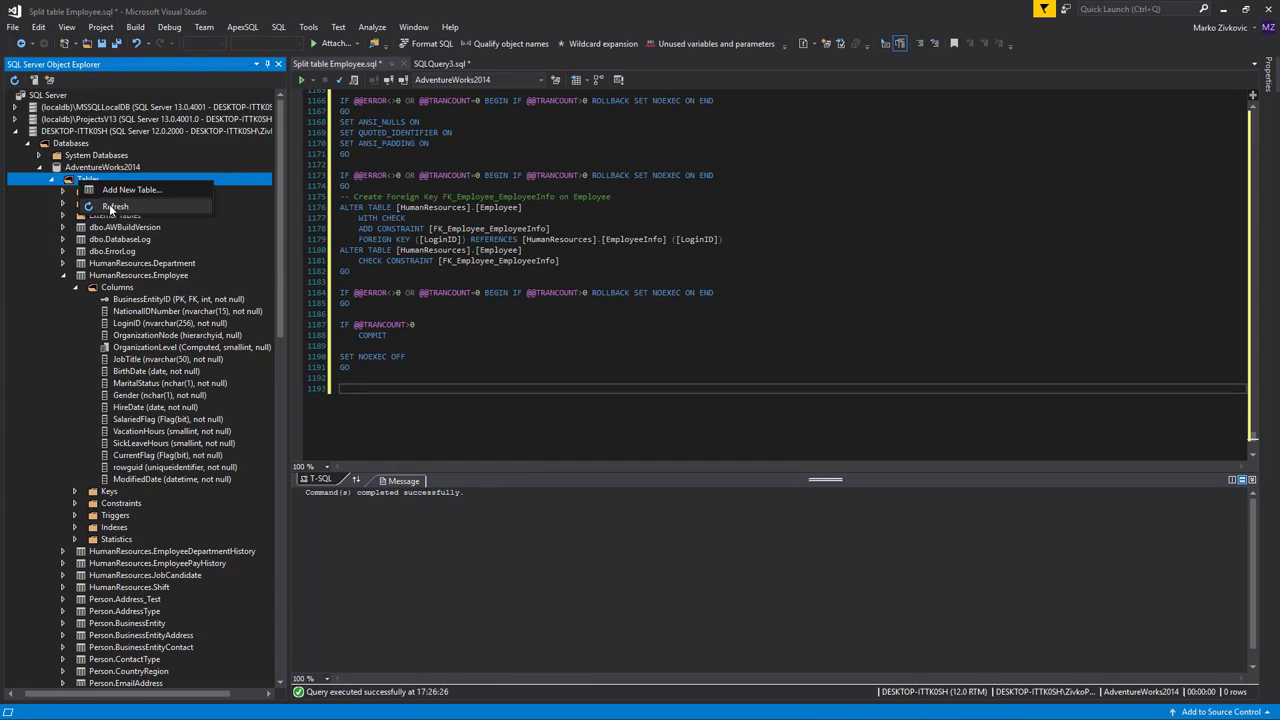
click(112, 207)
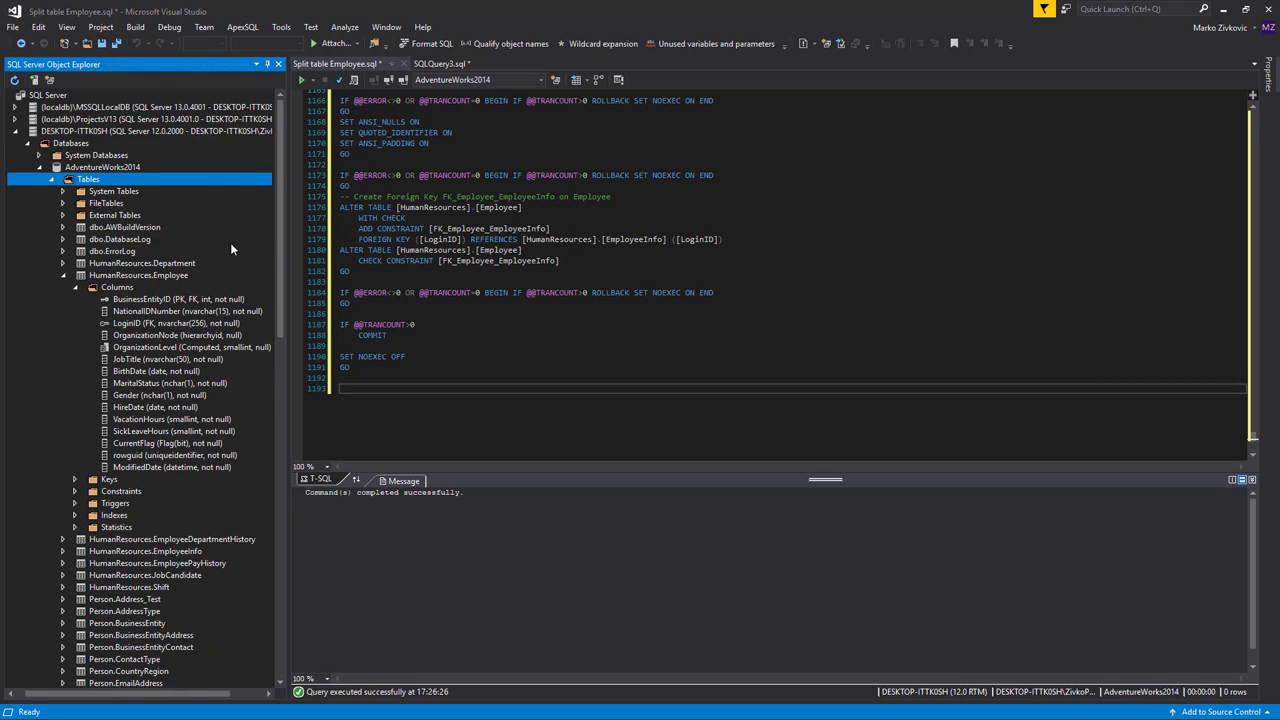
click(62, 275)
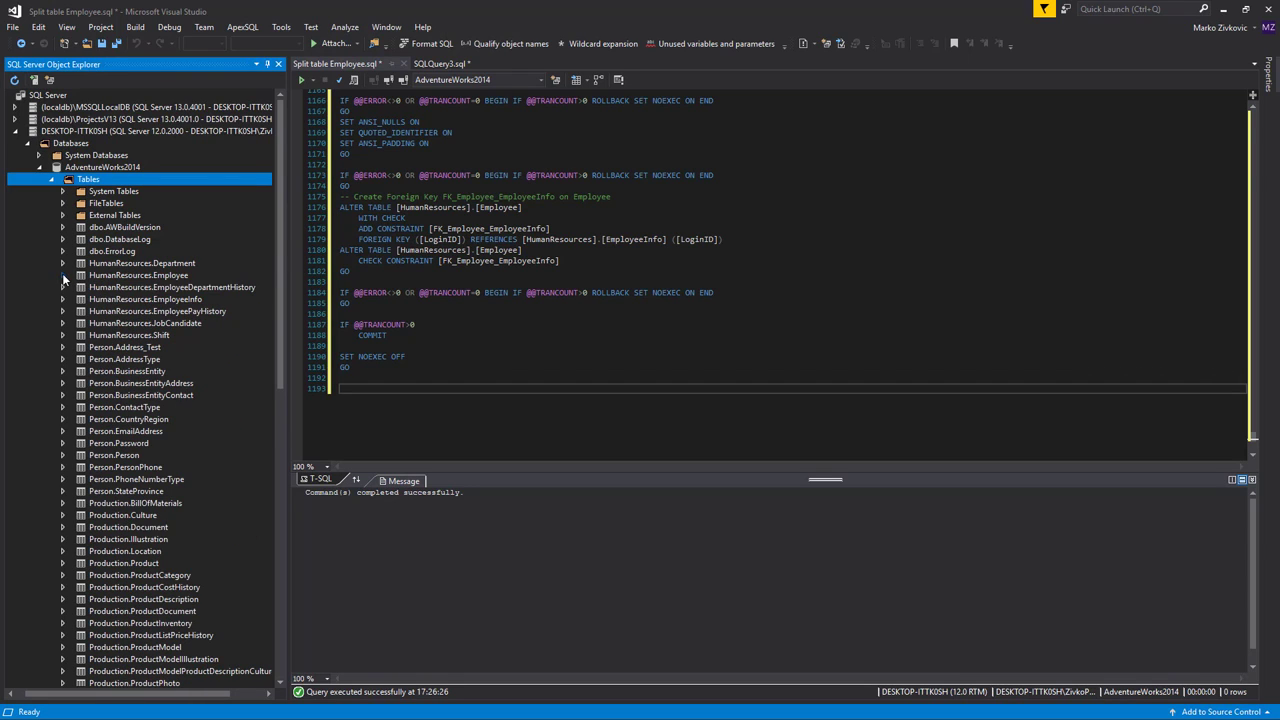
click(181, 302)
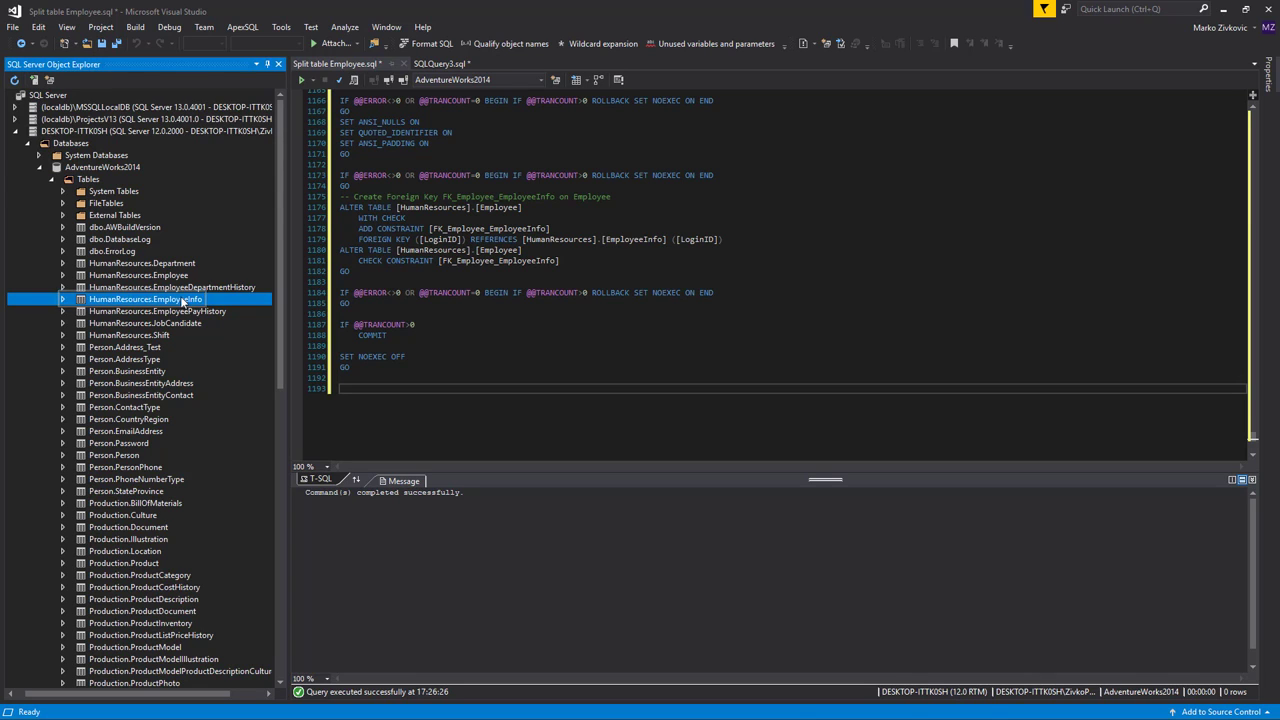
click(430, 356)
In a new AdventureWorks2014 query, select all rows from HumanResources.Employee and HumanResources.EmployeeInfo, run it and enlarge the results area
click(120, 167)
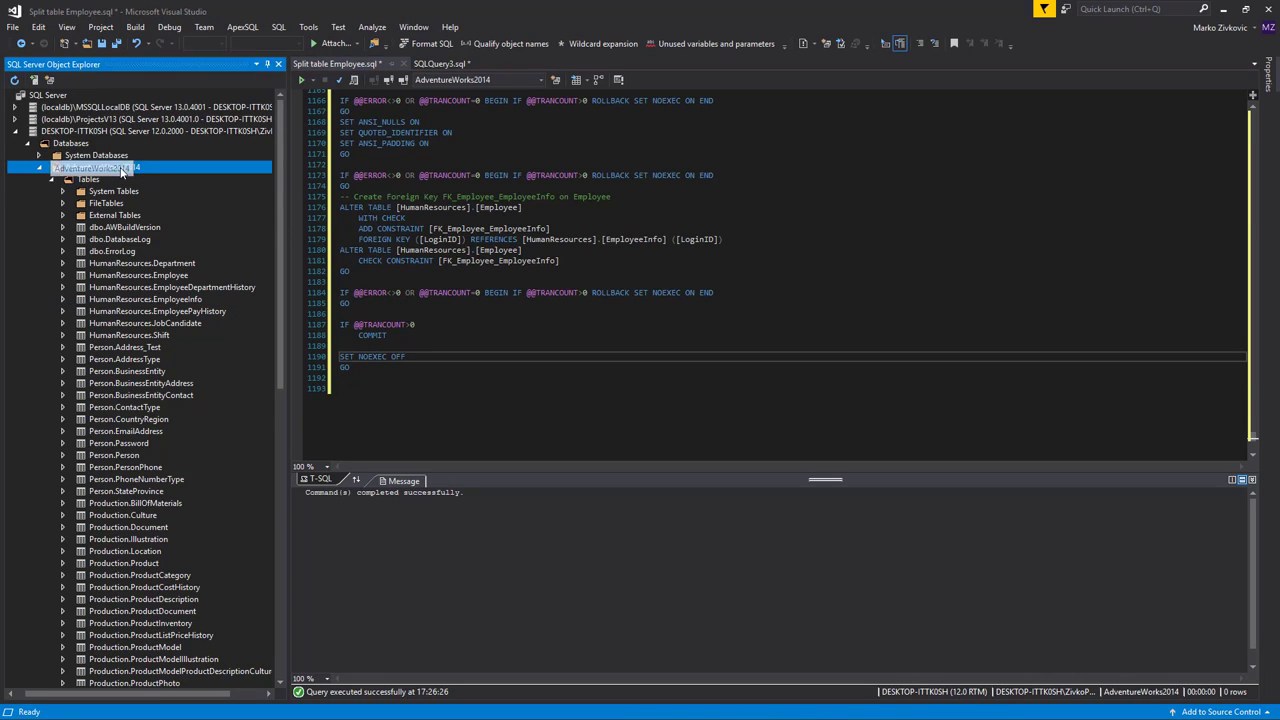
right_click(120, 167)
click(177, 297)
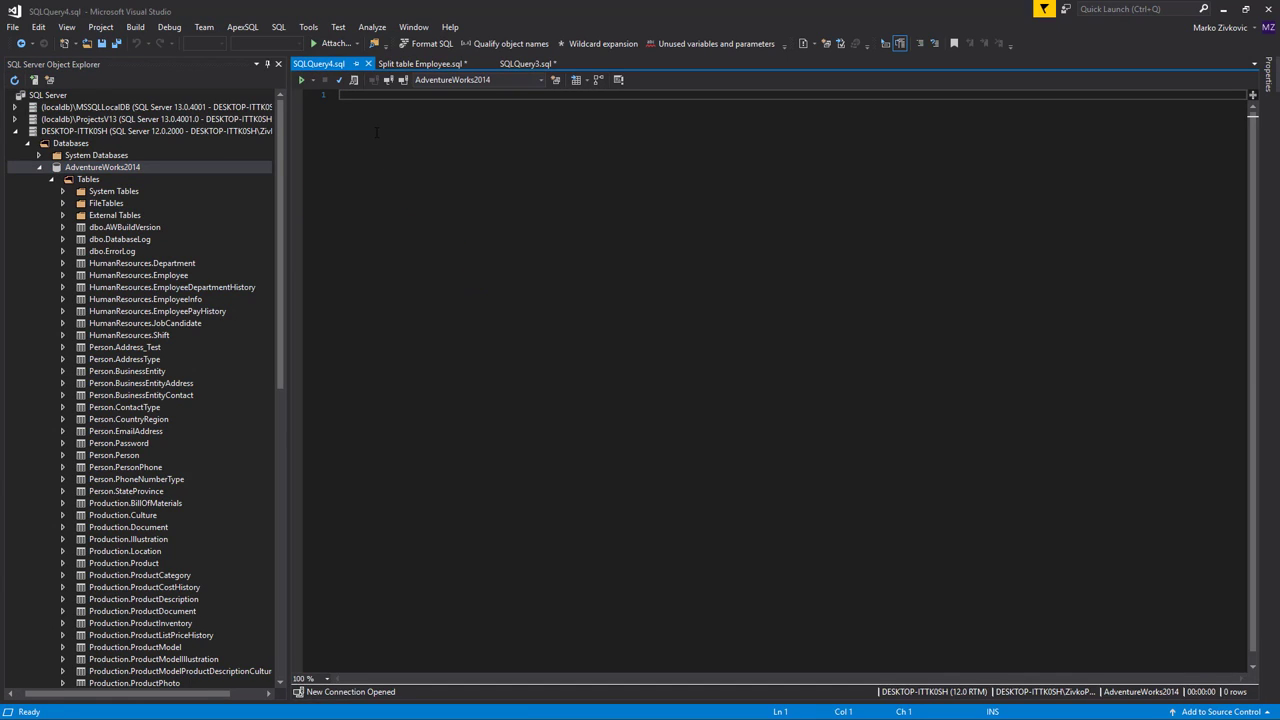
text(Select * From HumanResources.Employee  Select * From HumanResources.EmployeeInfo)
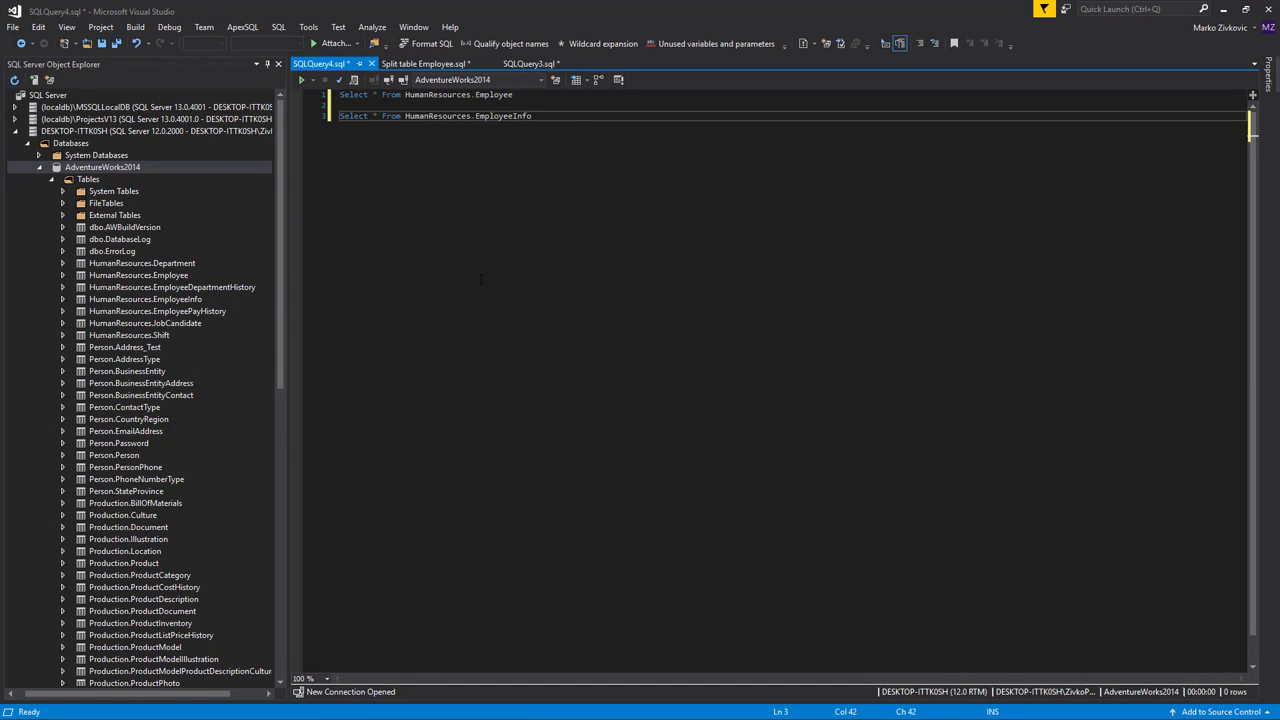
click(301, 79)
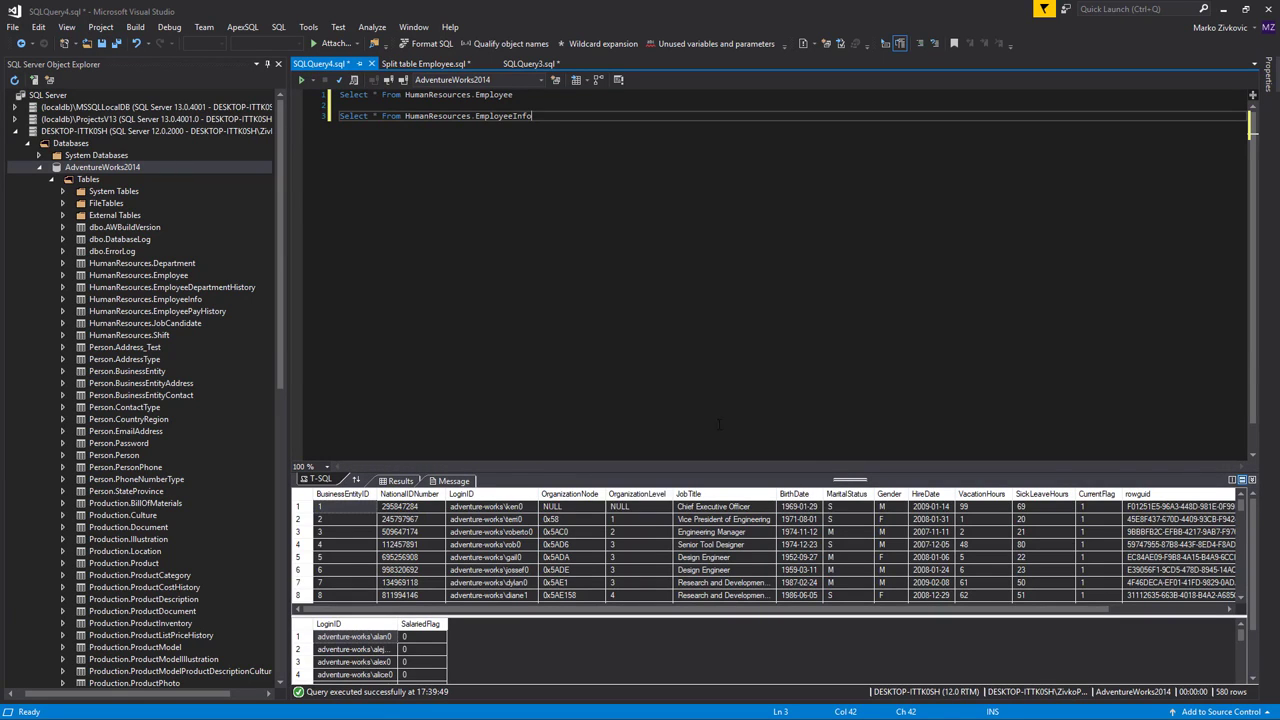
drag(815, 480, 815, 452)
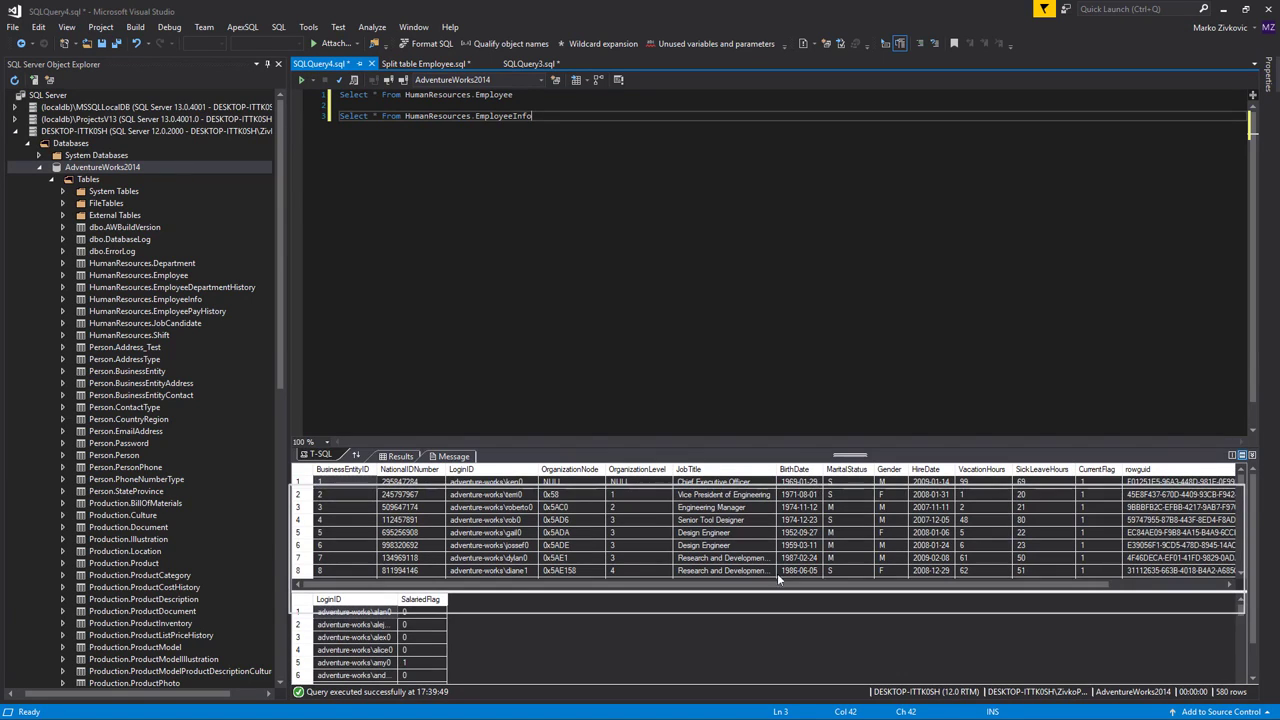